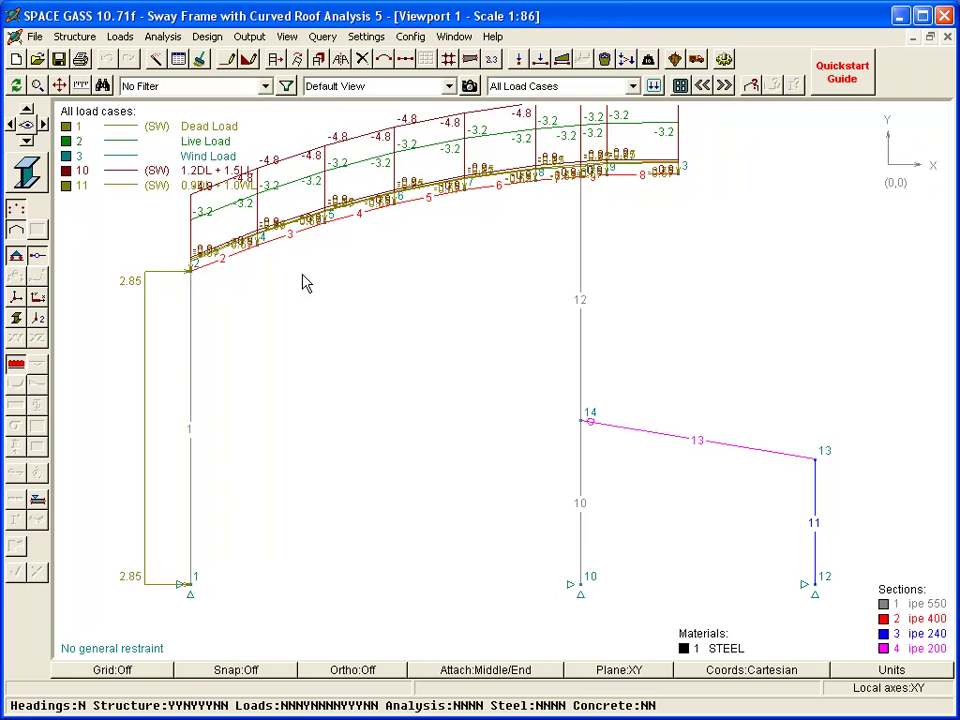
- Run a non-linear static analysis of all load cases with the default settings and dismiss the completion message
click(163, 38)
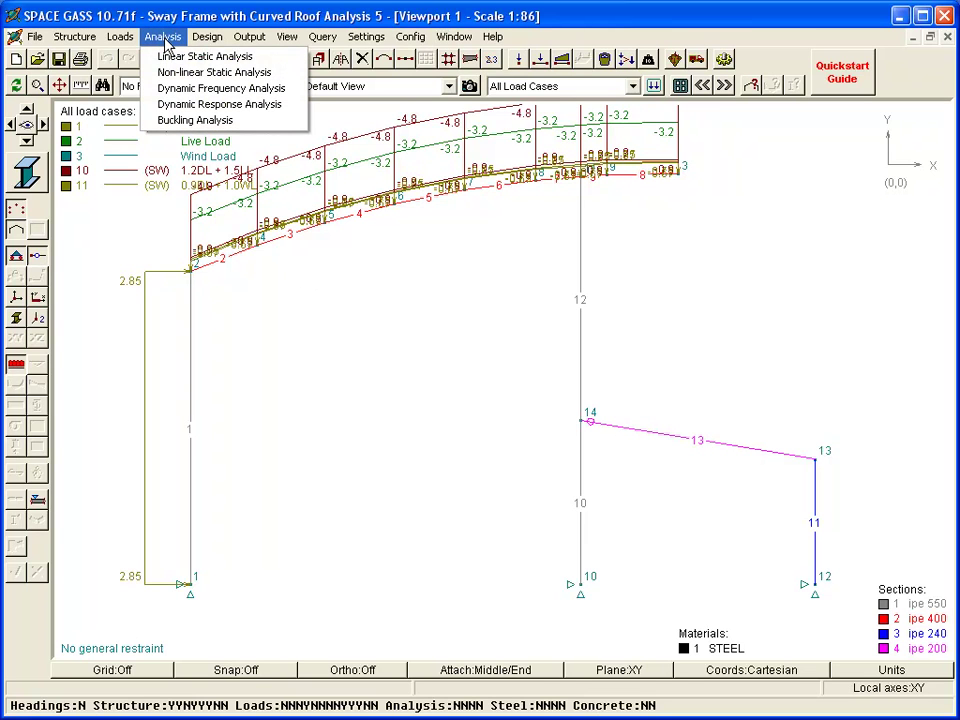
click(151, 74)
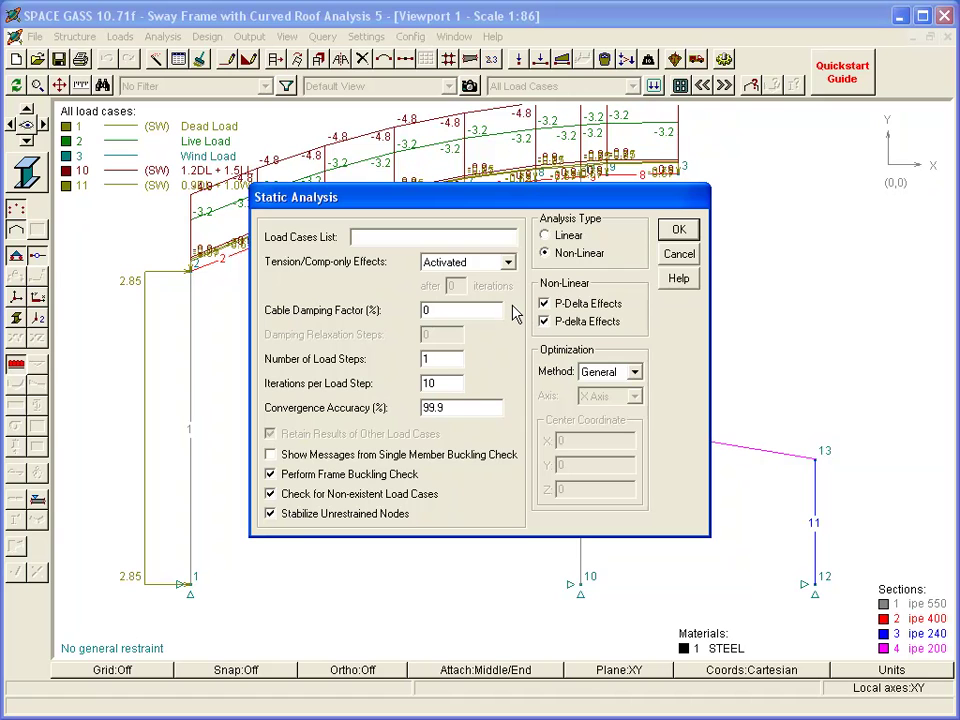
click(376, 234)
click(678, 230)
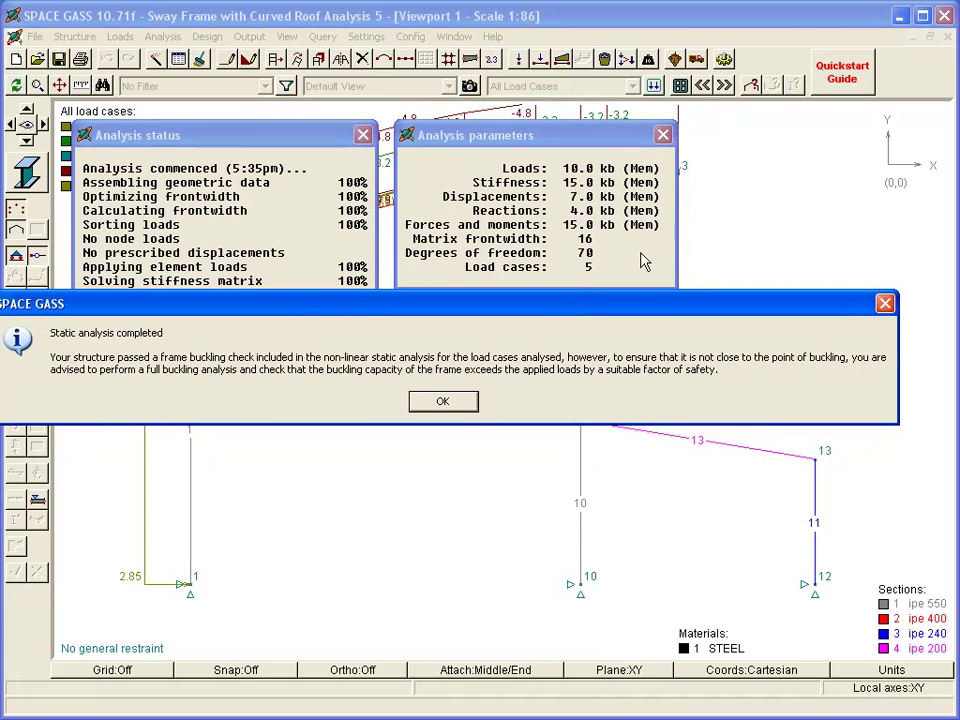
click(443, 402)
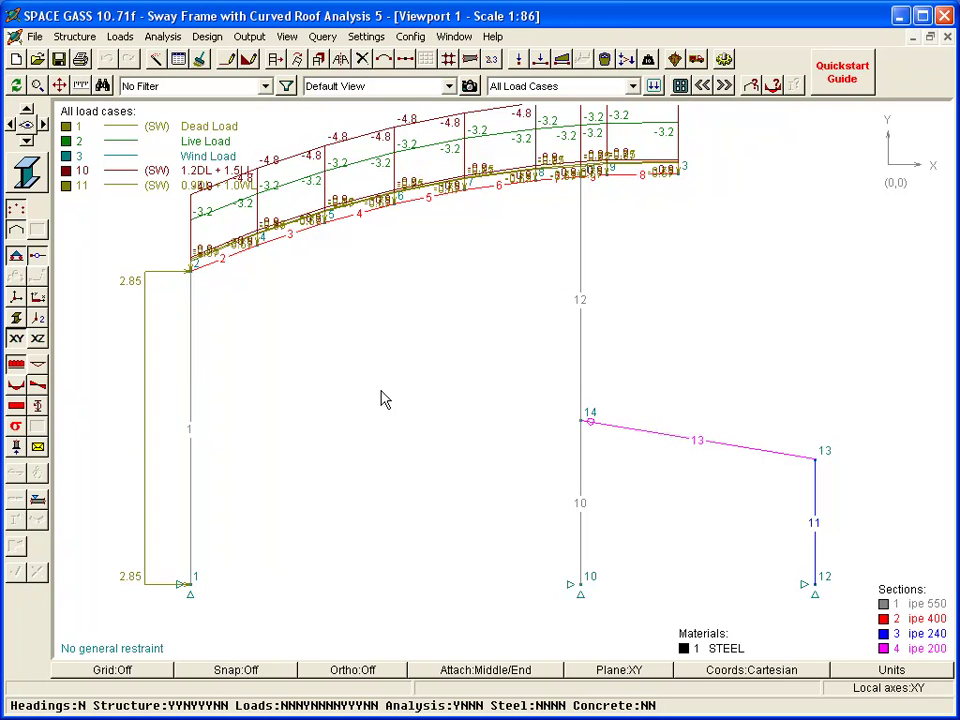
- Replace the load diagrams with displacement diagrams and show only load case 10, 1.2DL + 1.5LL
click(15, 366)
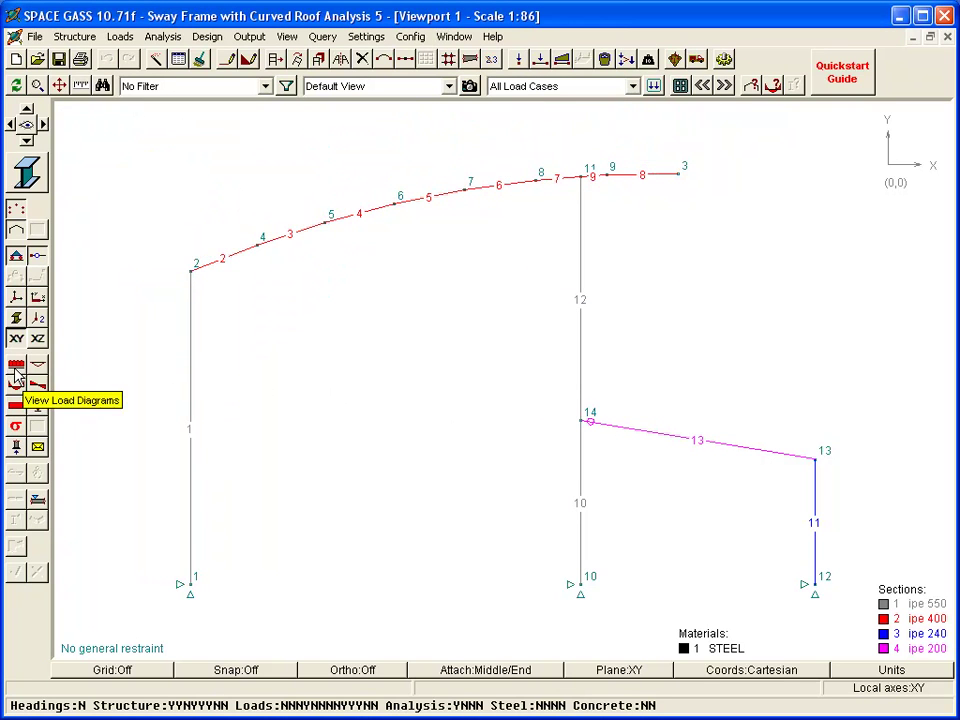
click(37, 366)
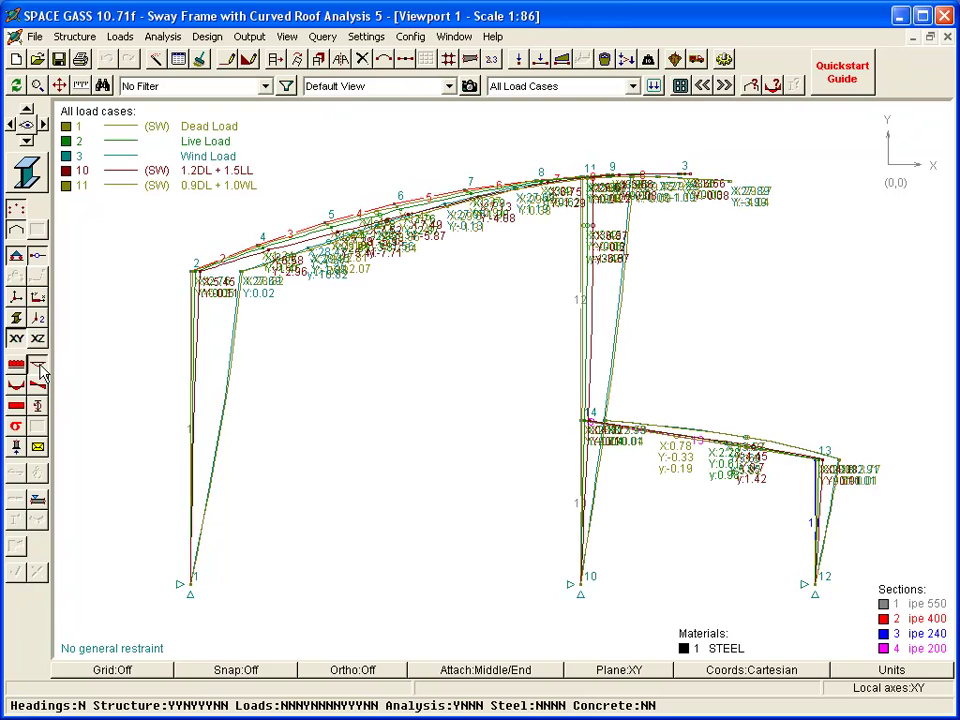
click(632, 87)
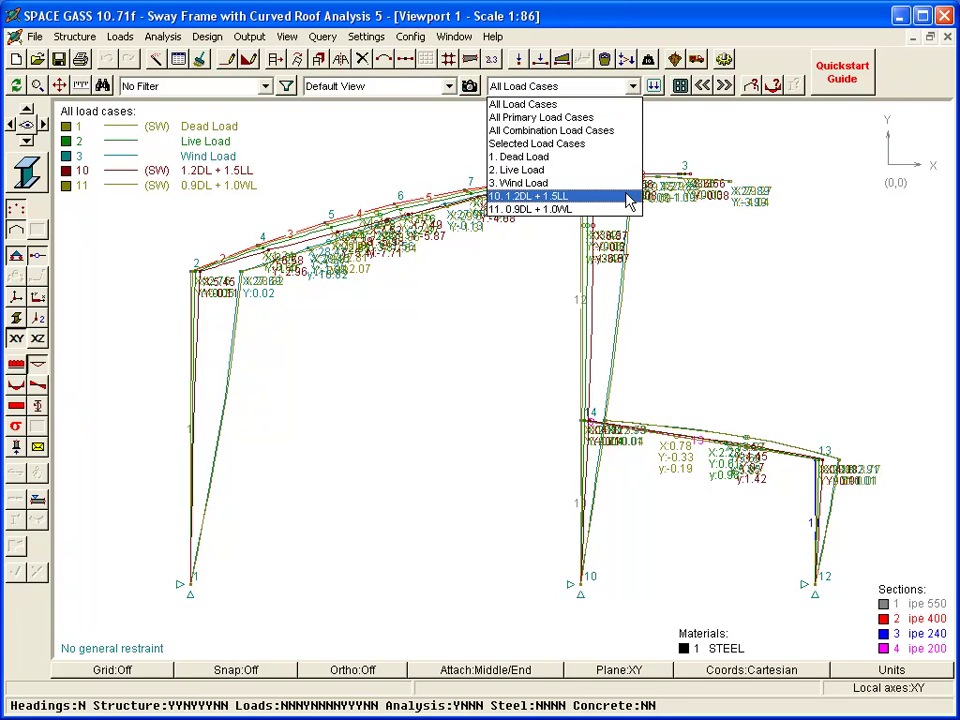
click(629, 197)
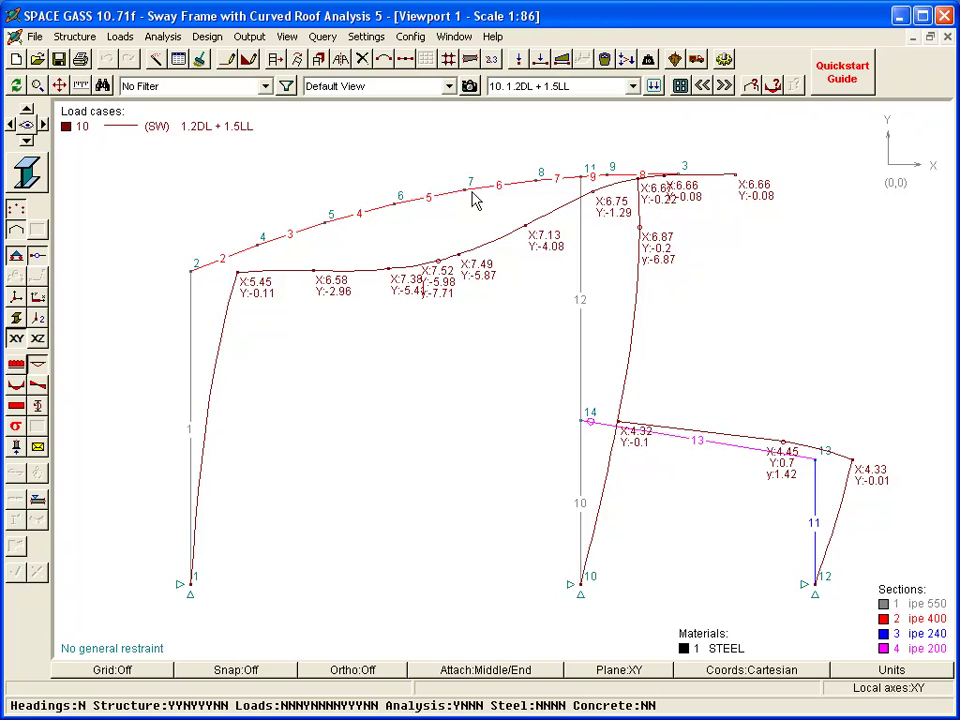
- Examine the annotated displacements along the curved roof members between nodes 5 and 8, ending with the whole frame in view
scroll(418, 204, up, 5)
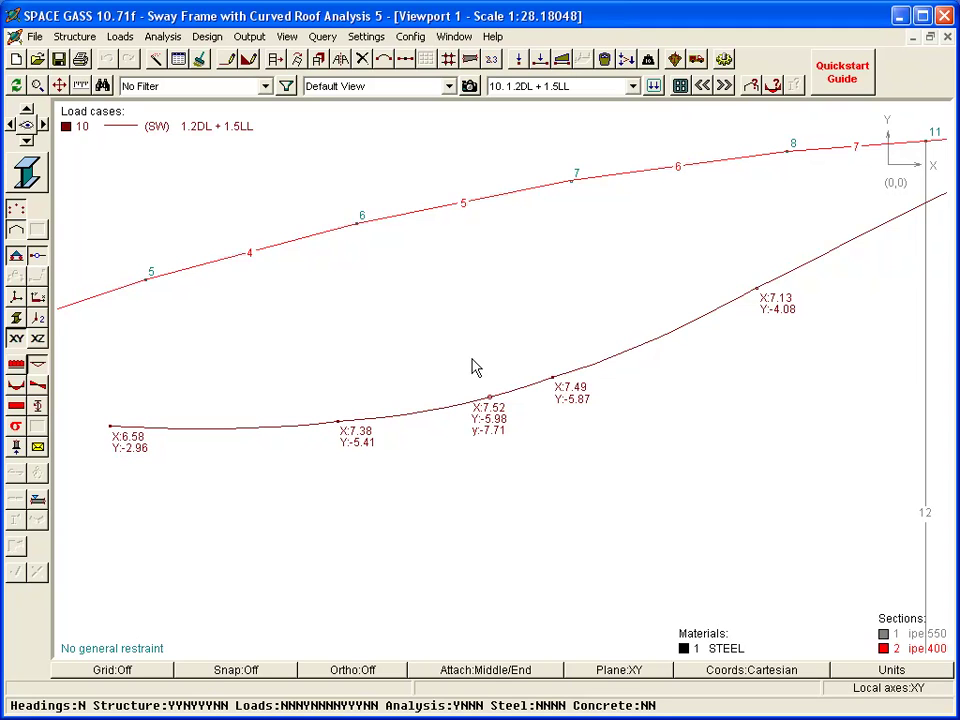
right_click(50, 324)
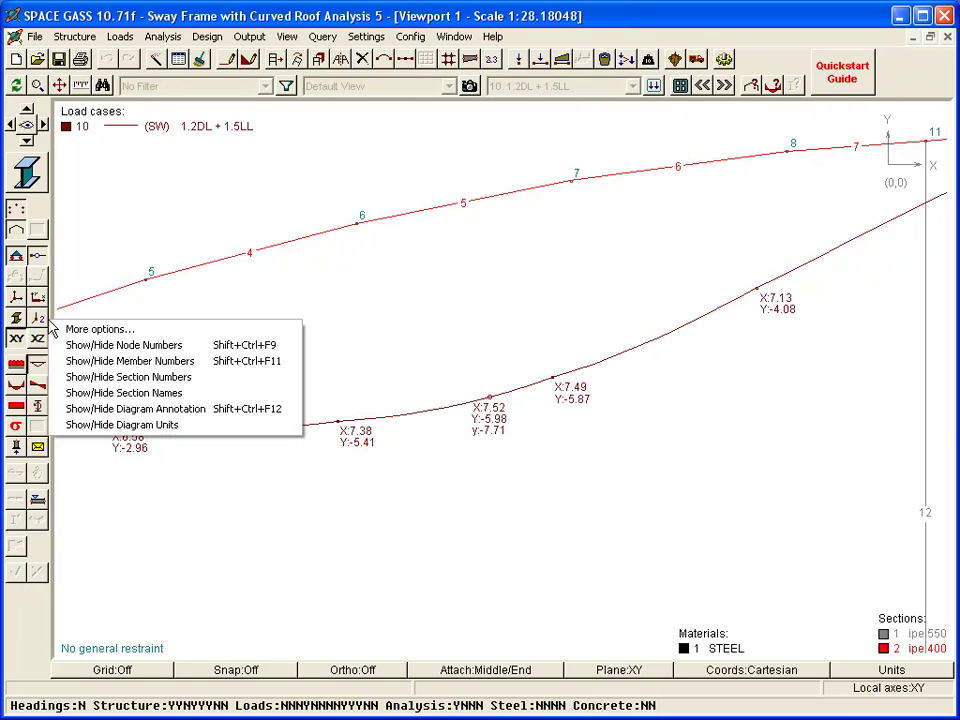
click(62, 409)
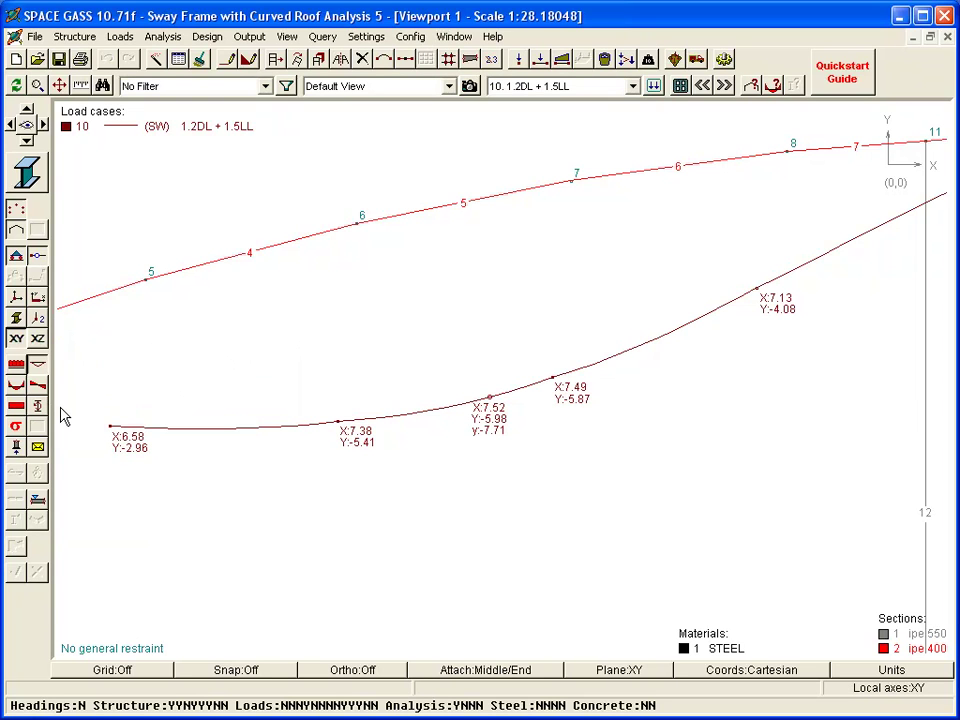
key(Home)
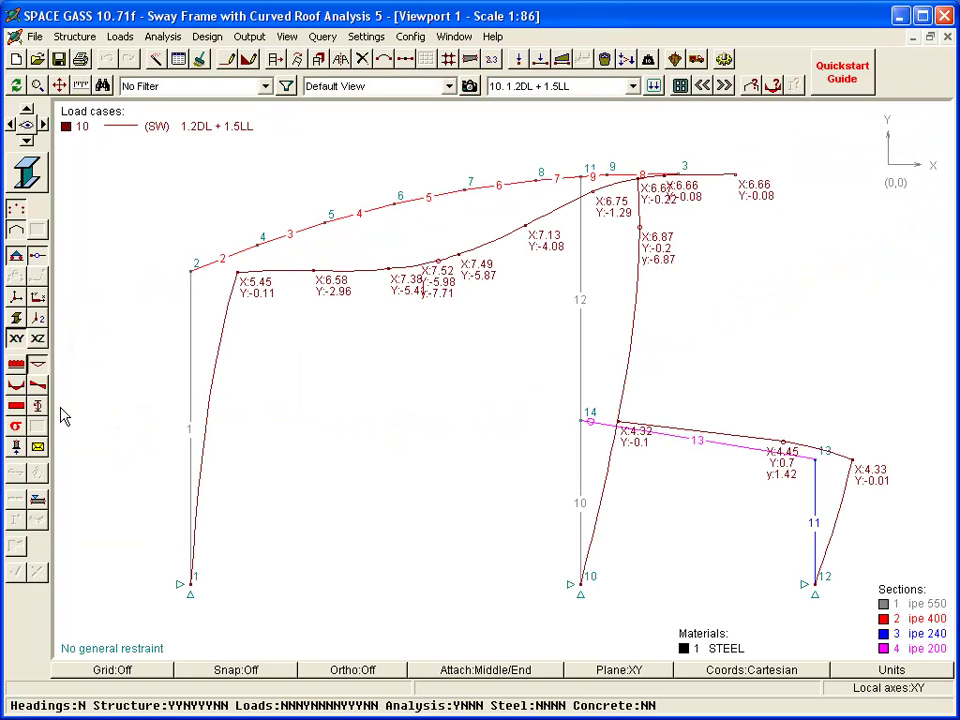
- Replace the displacement diagrams with bending moment diagrams, enlarge the diagram scale and inspect the moments along the roof members
click(24, 383)
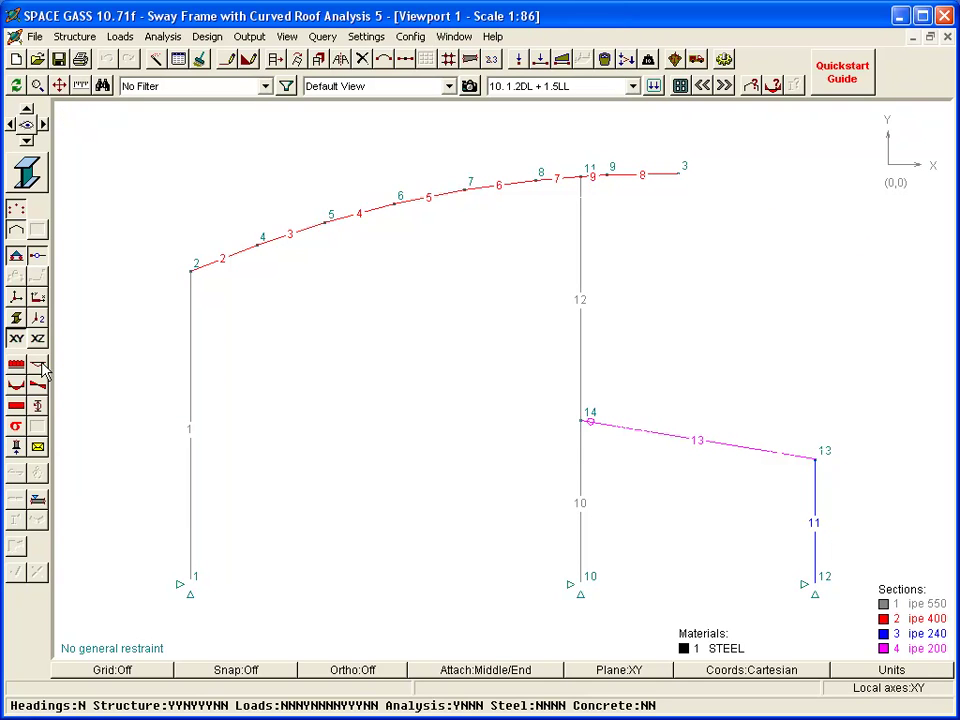
click(17, 389)
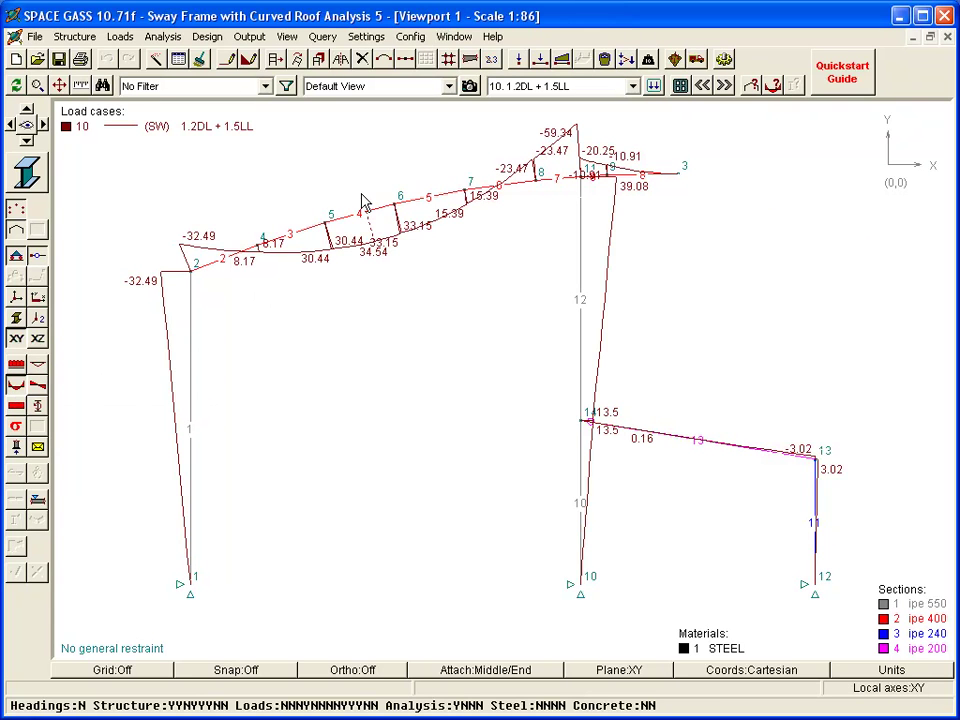
scroll(366, 202, up, 4)
ctrl+scroll(366, 202, up, 4)
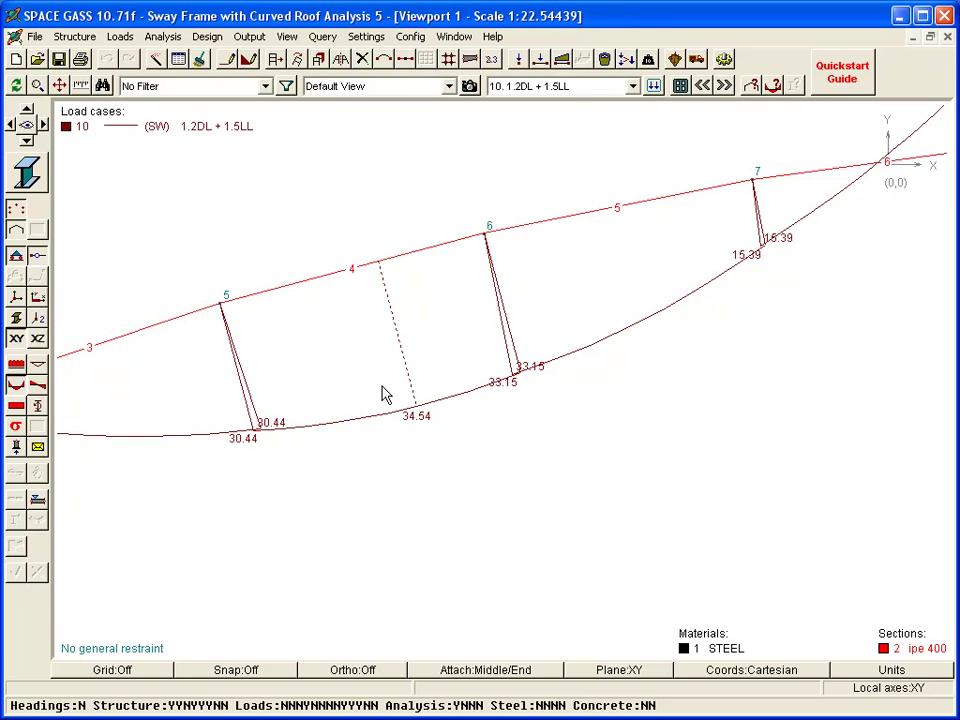
key(Home)
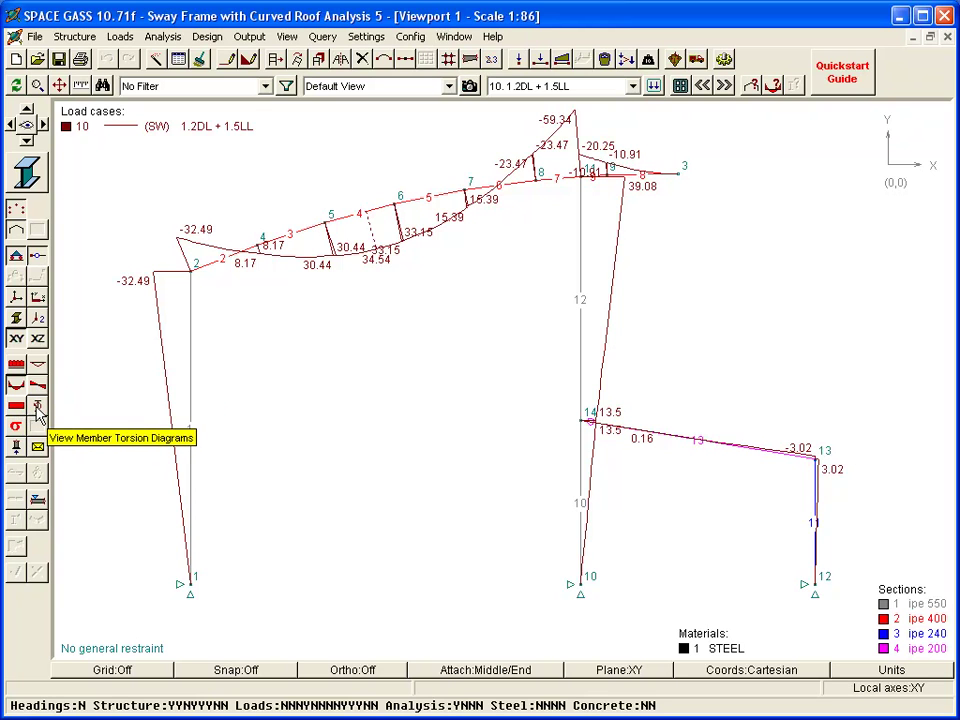
- Add the support reactions to the moment diagrams and switch the display to load case 11, 0.9DL + 1.0WL
click(16, 448)
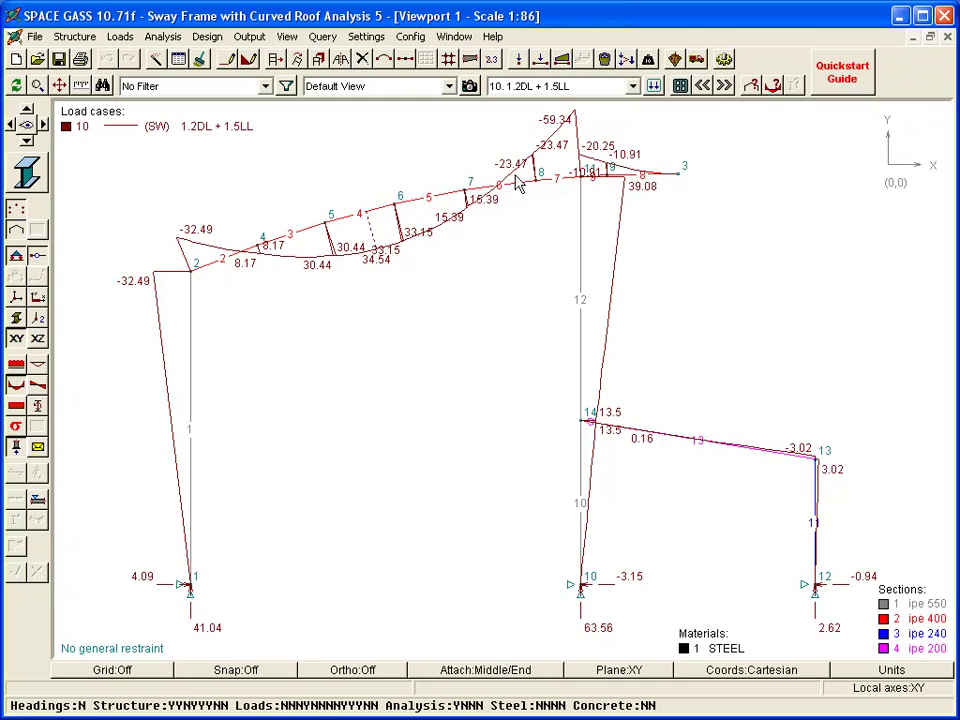
click(632, 86)
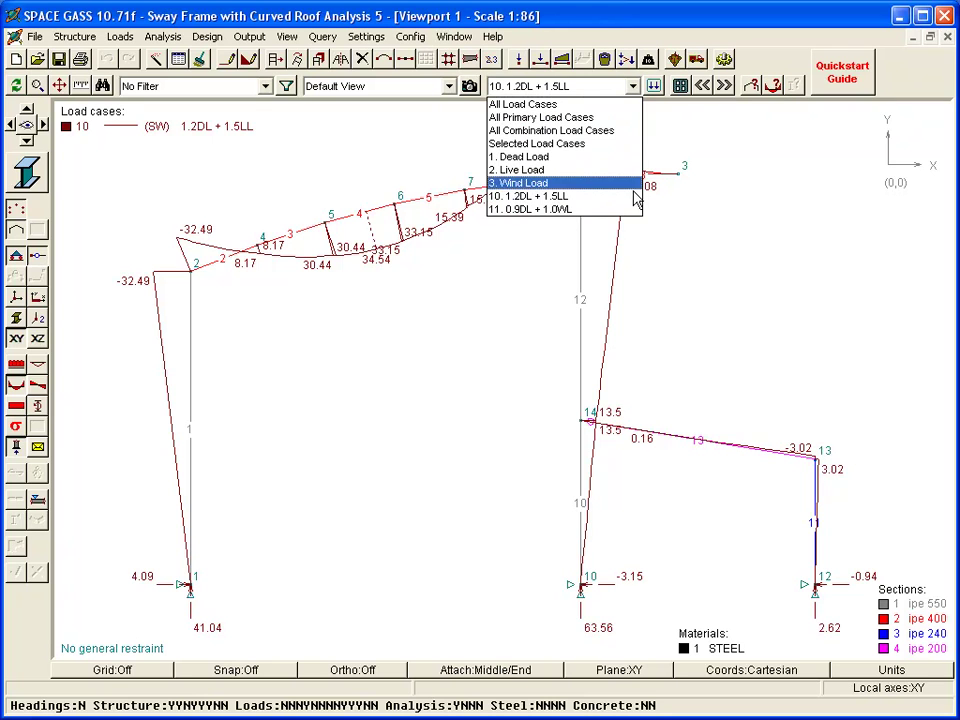
click(626, 212)
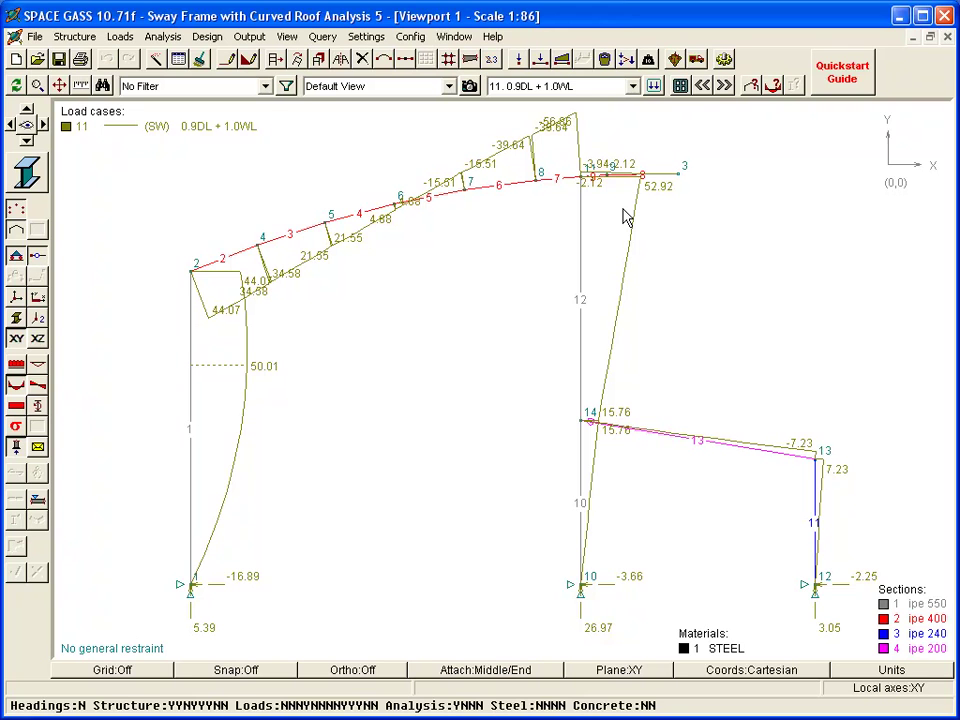
- Step through the individual load cases to compare their moment and reaction diagrams, finishing with all load cases displayed together
key(Up)
key(Up)
key(Up)
key(Up)
key(Up)
key(Up)
key(Up)
key(Up)
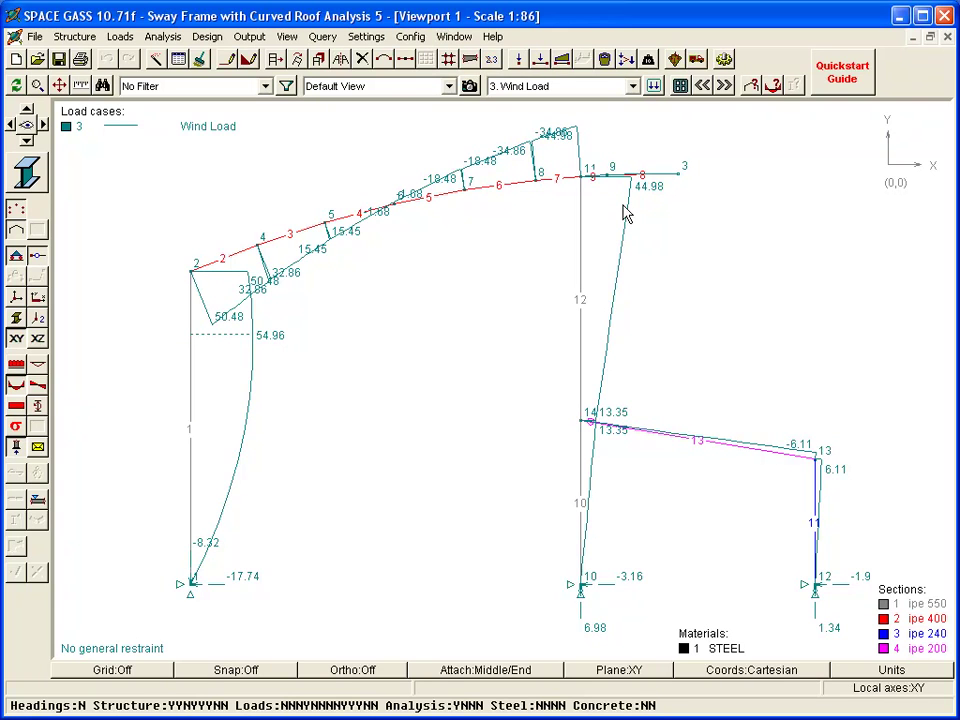
click(632, 87)
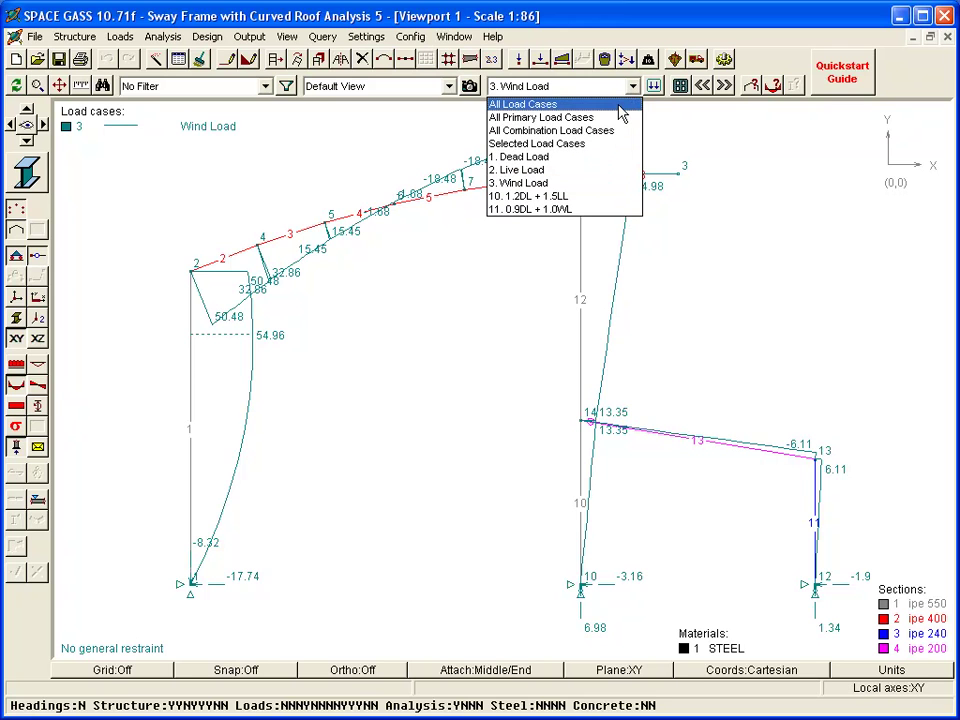
click(620, 105)
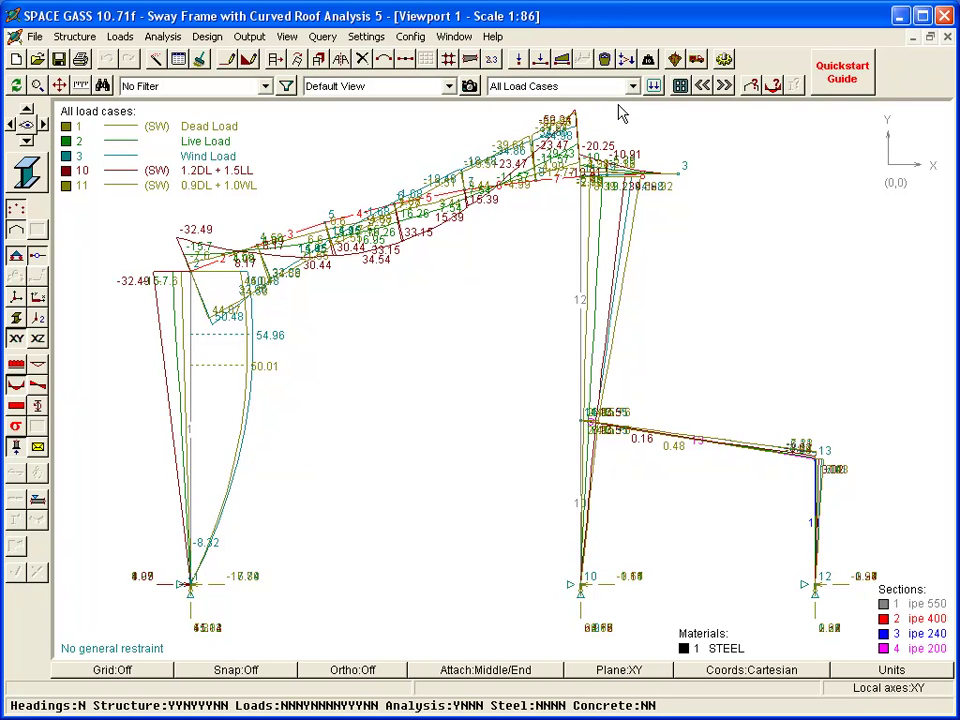
- Limit the displayed load cases to 1,3,10,11 and show their results as an envelope of both minimums and maximums
click(634, 87)
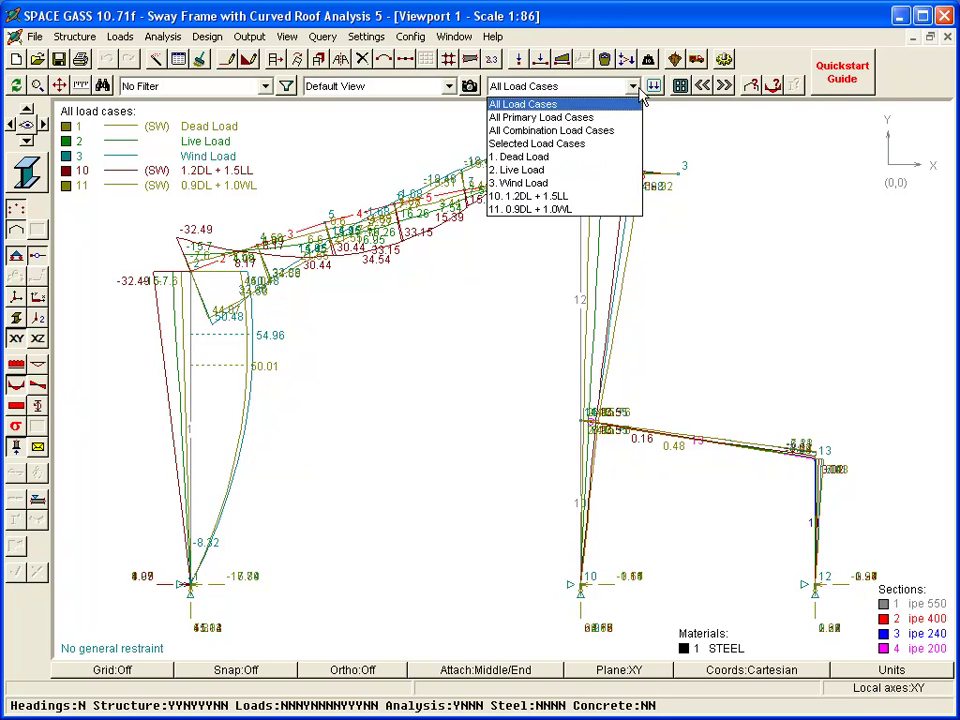
click(624, 144)
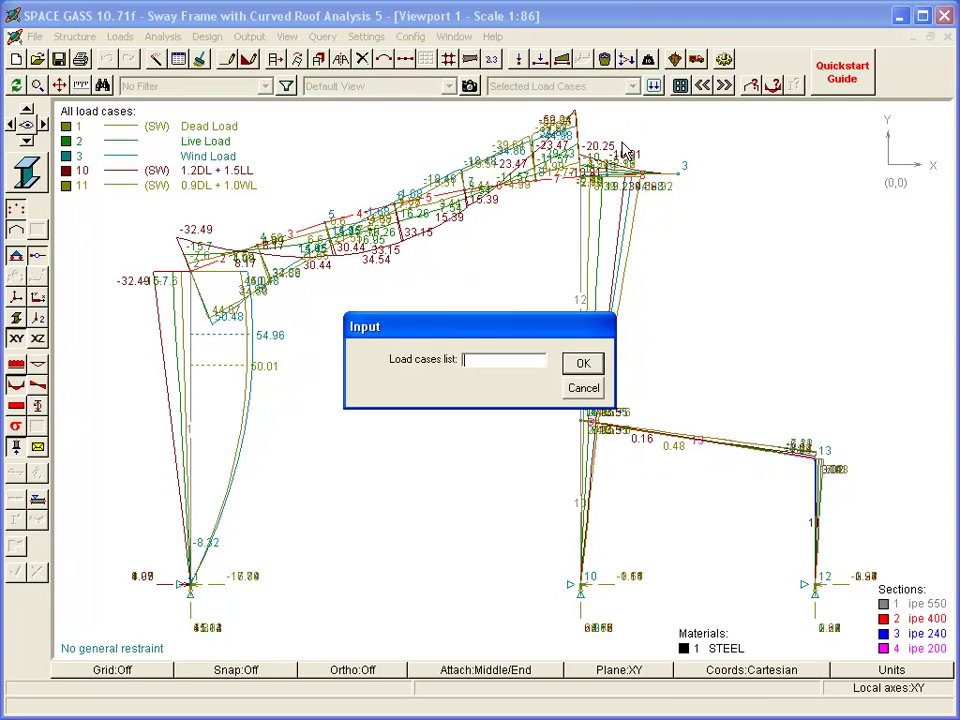
text(1,3,10,11)
key(Return)
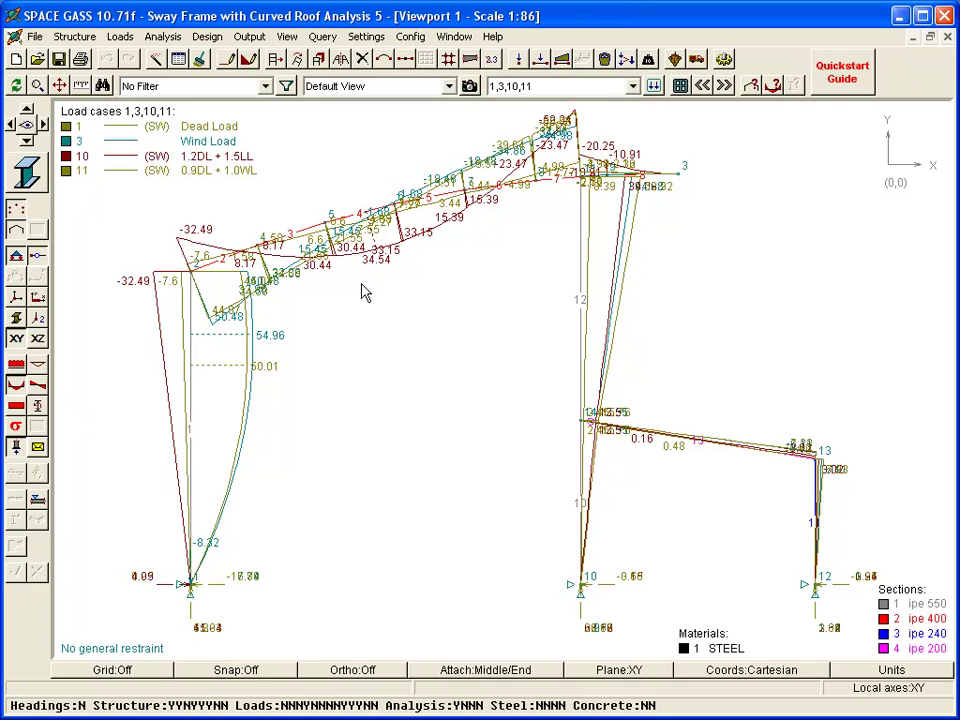
click(35, 451)
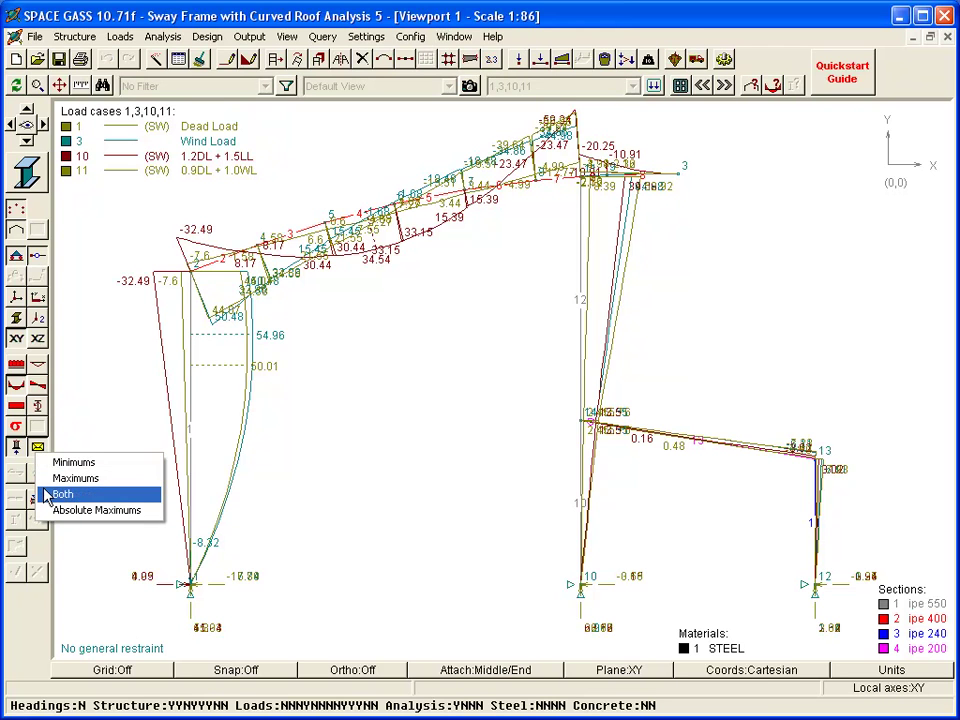
click(60, 494)
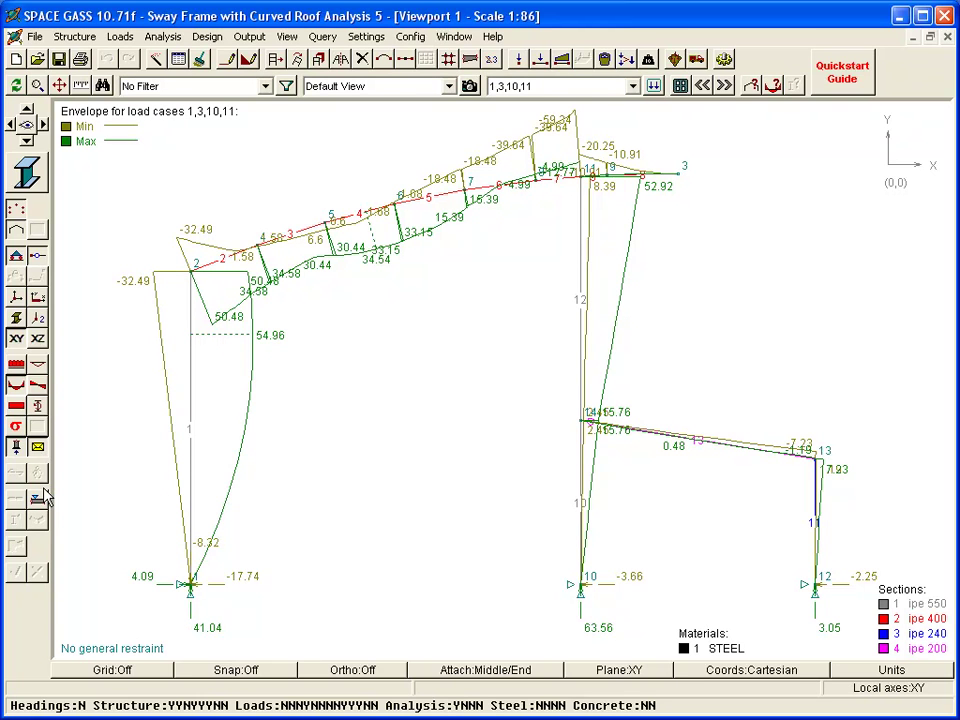
- Generate a text report for viewing with the default content and the results envelope turned on
click(80, 60)
click(120, 73)
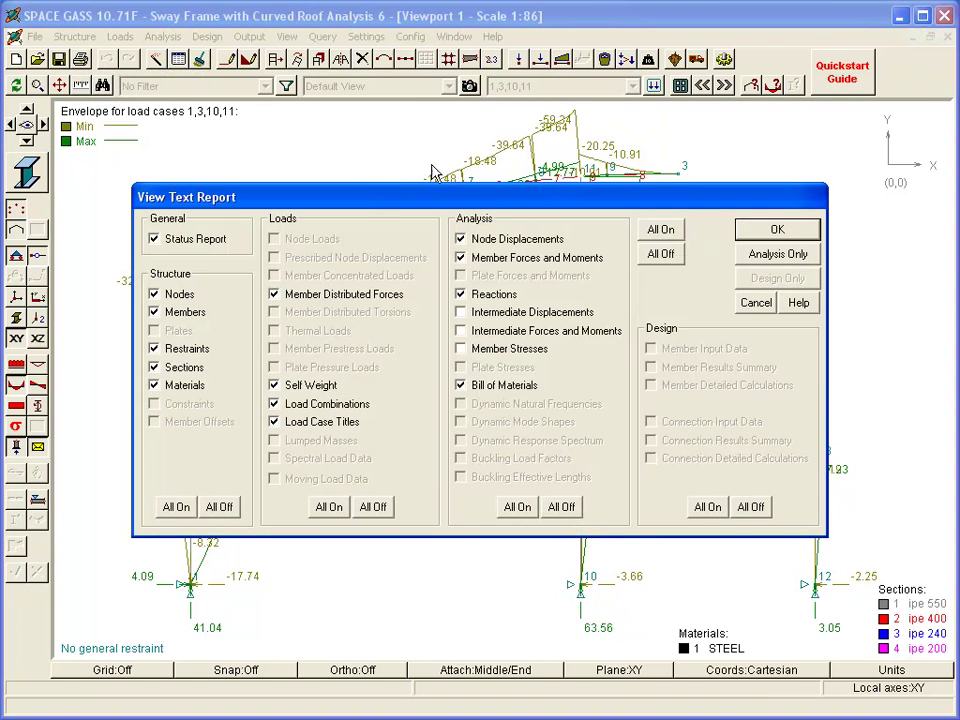
click(776, 231)
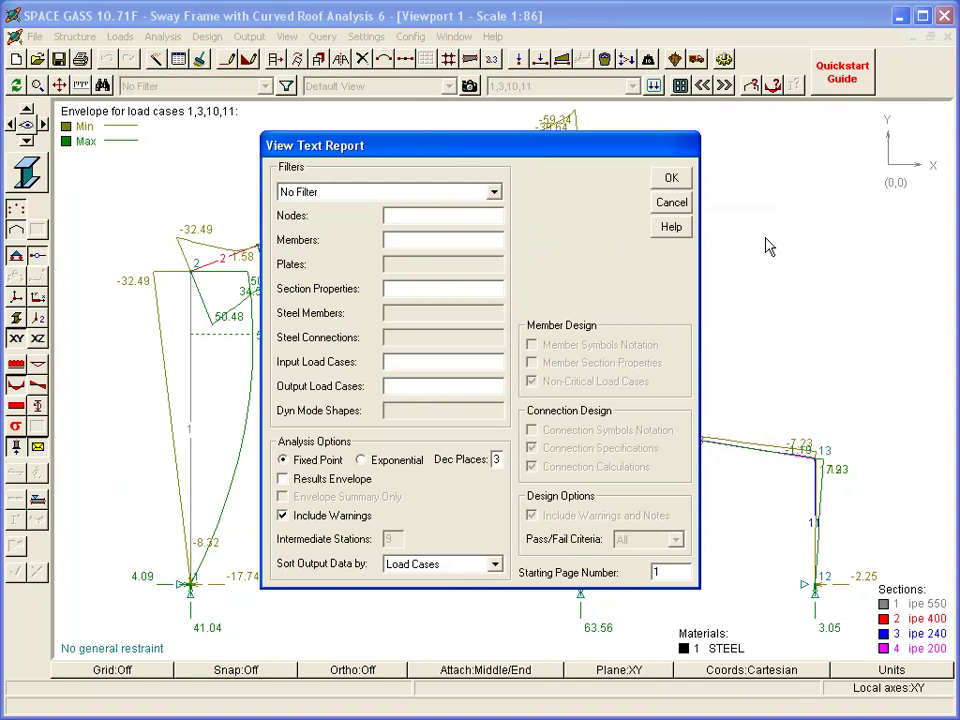
click(282, 480)
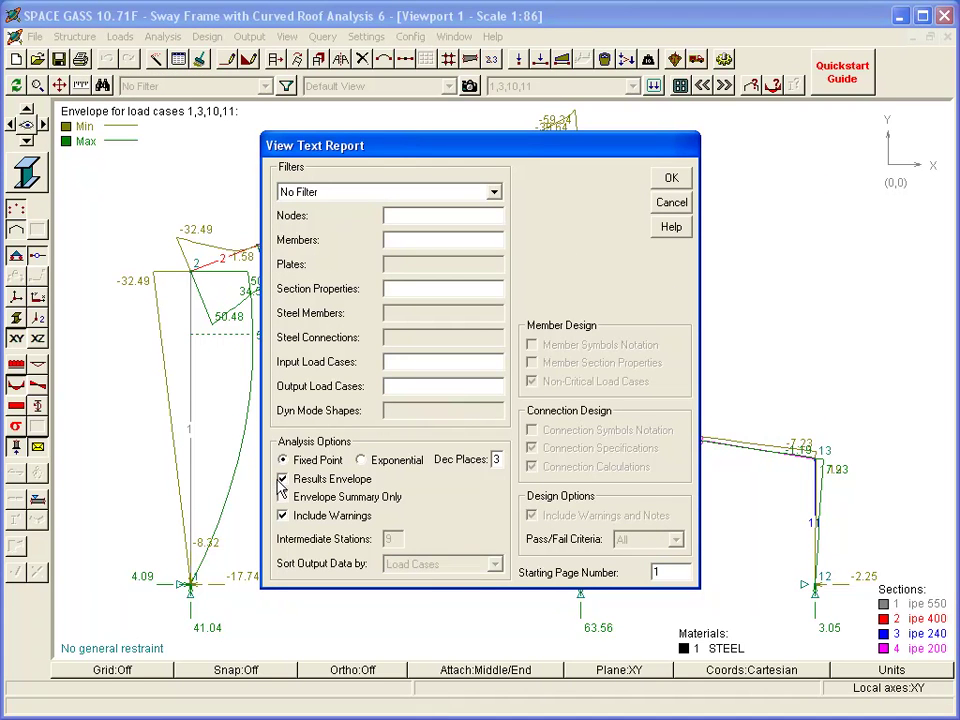
click(670, 181)
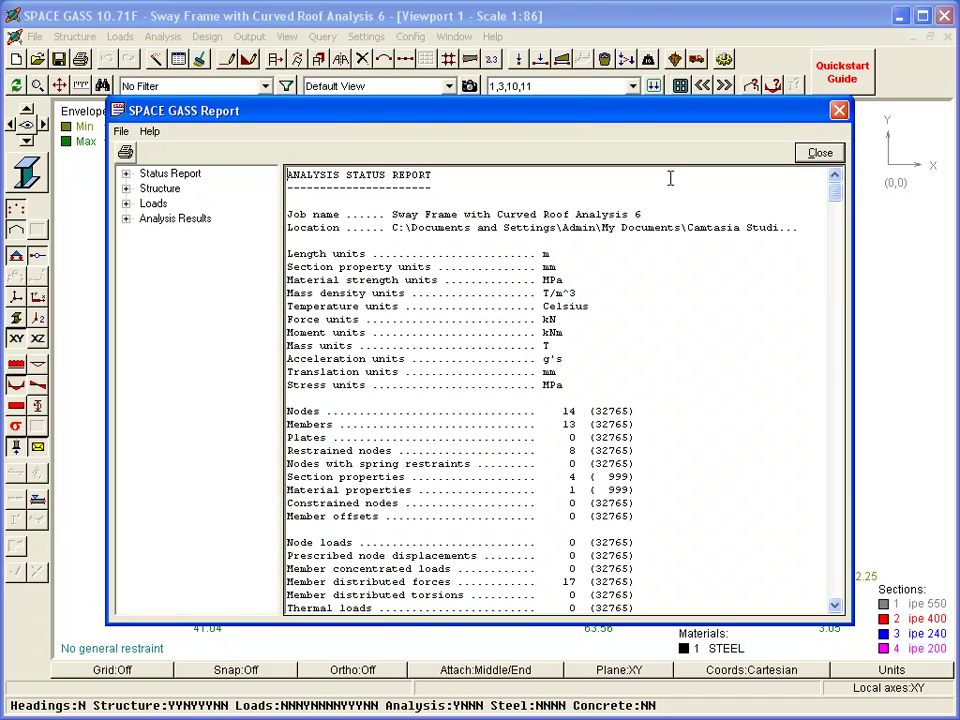
- Examine the enveloped member forces and moments in the report's analysis results down to the overall extremes, and close the report
click(126, 219)
click(180, 249)
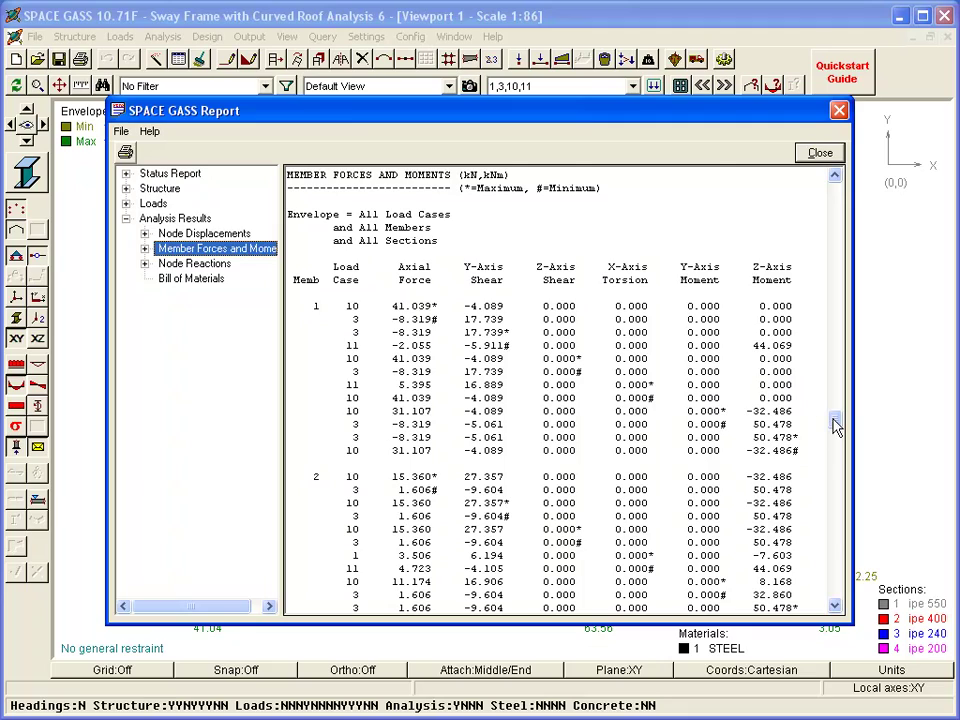
drag(835, 427, 835, 518)
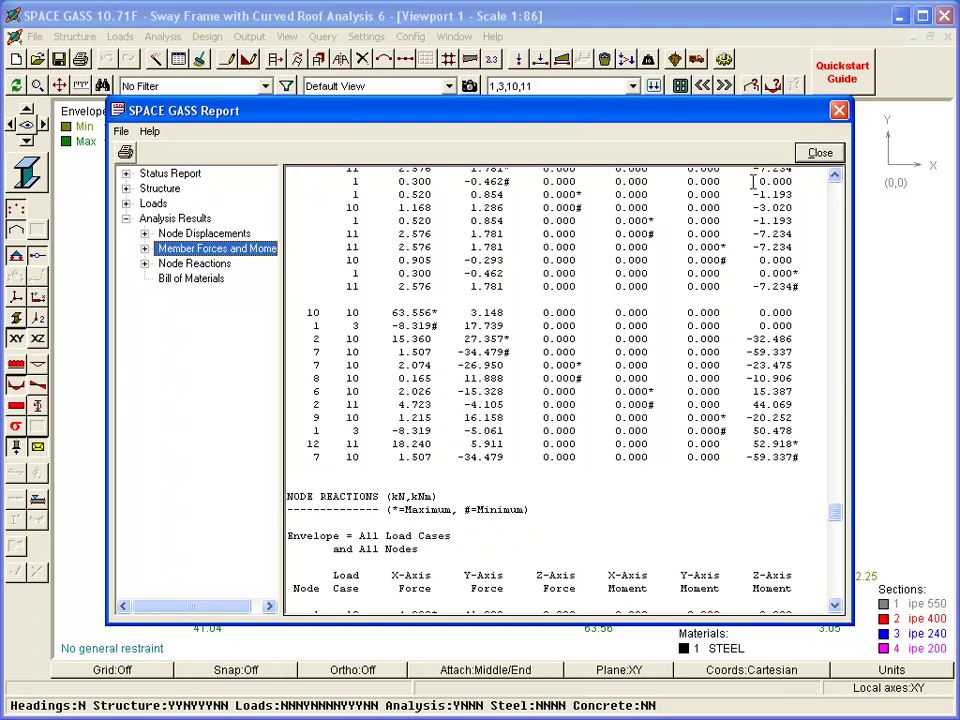
click(816, 155)
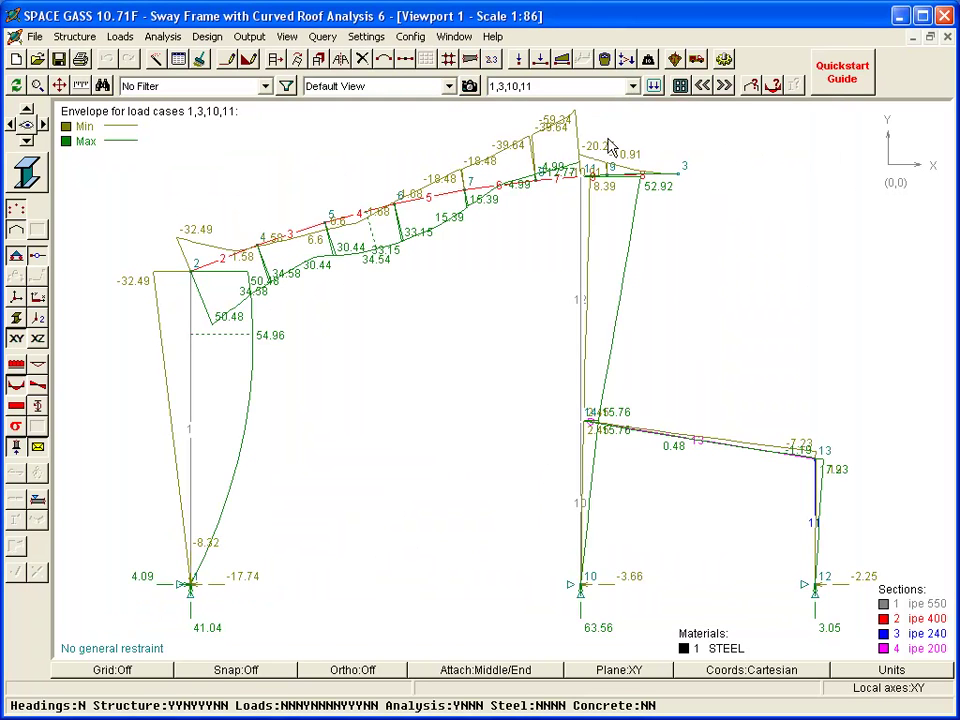
- Generate a text report for viewing with the default content and the results envelope turned off
click(80, 59)
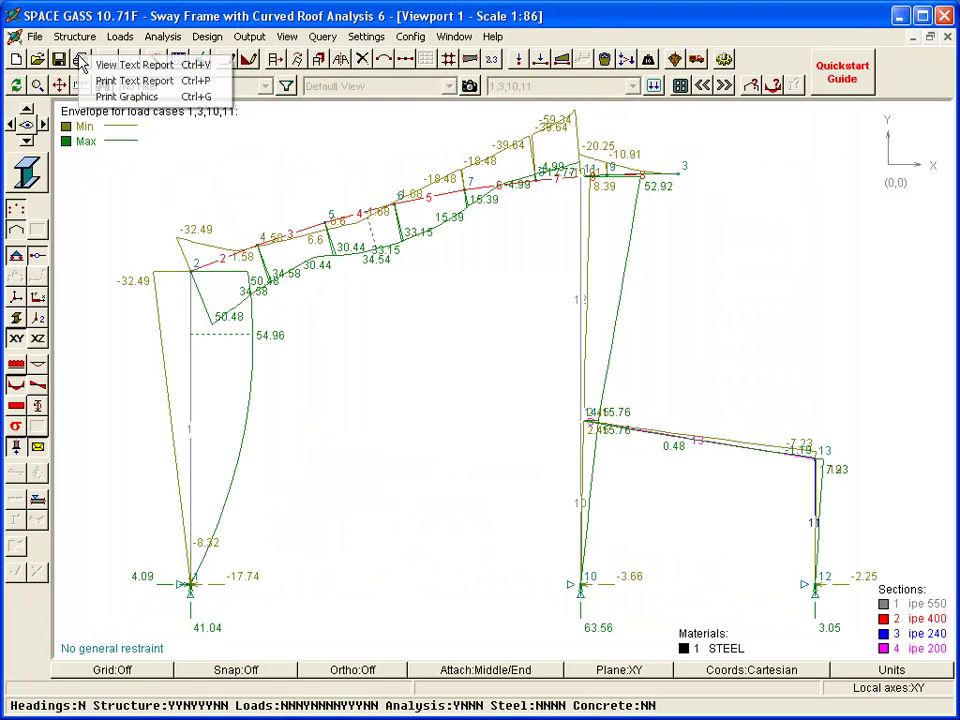
click(90, 65)
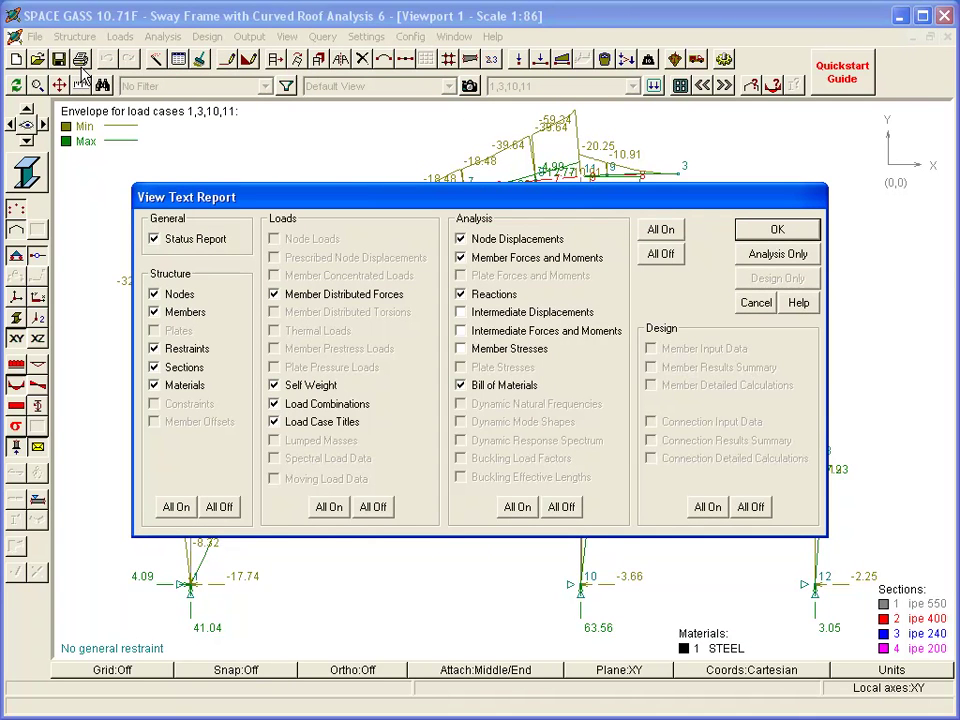
click(752, 230)
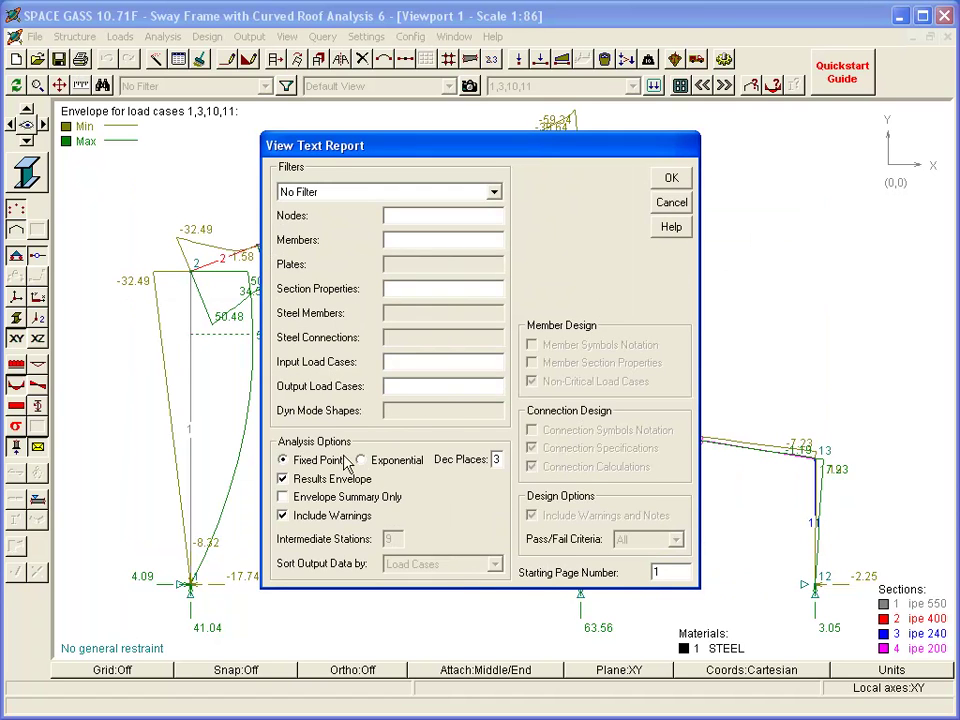
click(283, 479)
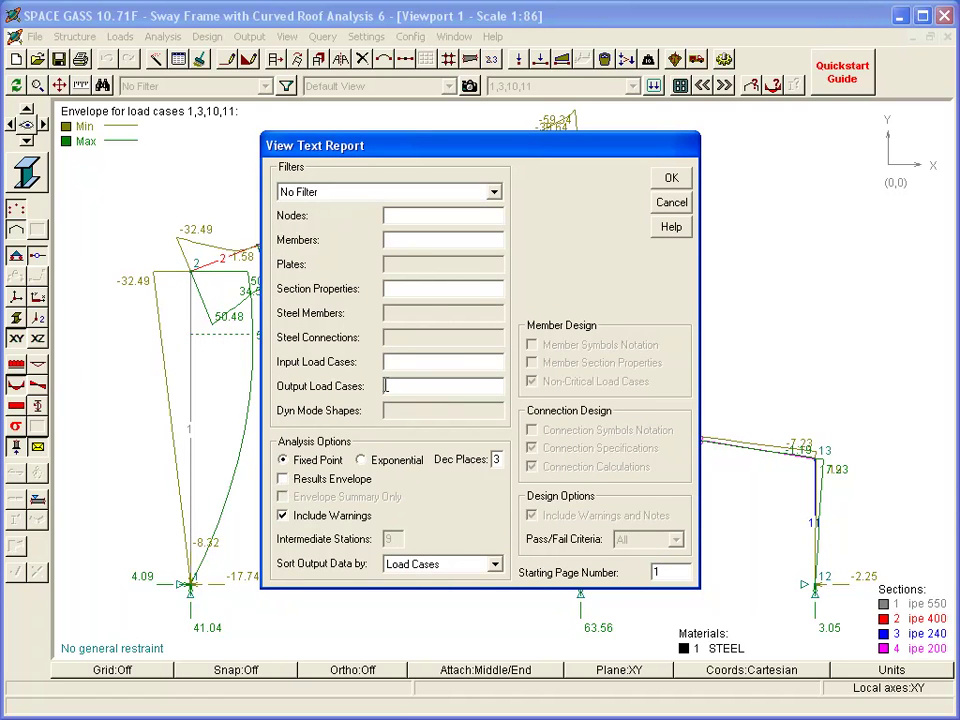
click(671, 178)
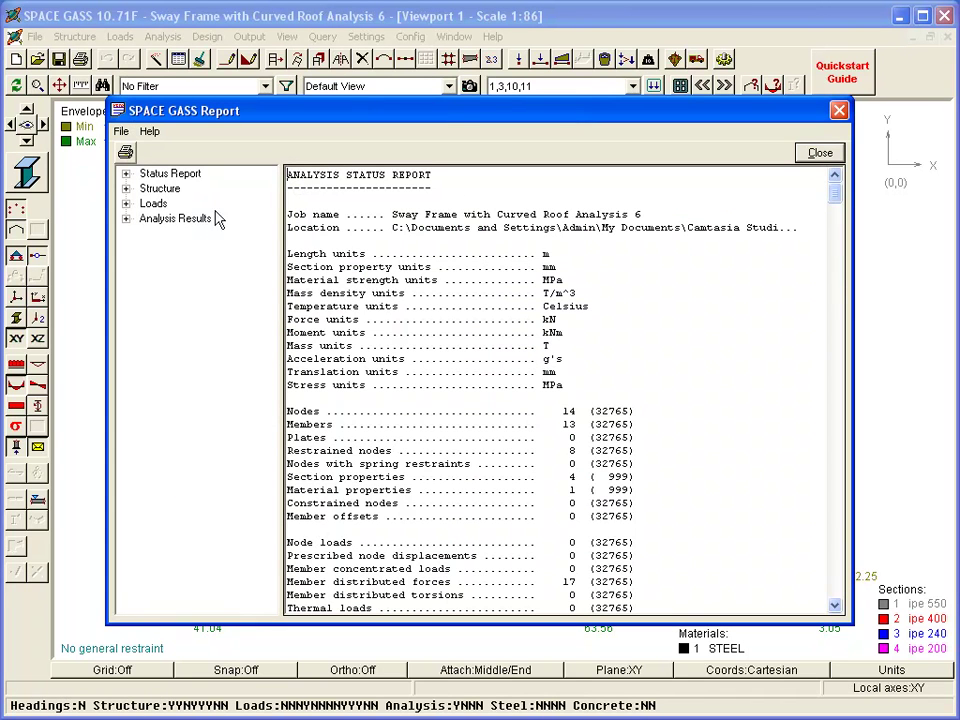
- Examine the node reactions for each load case in the report's analysis results, and close the report
click(127, 219)
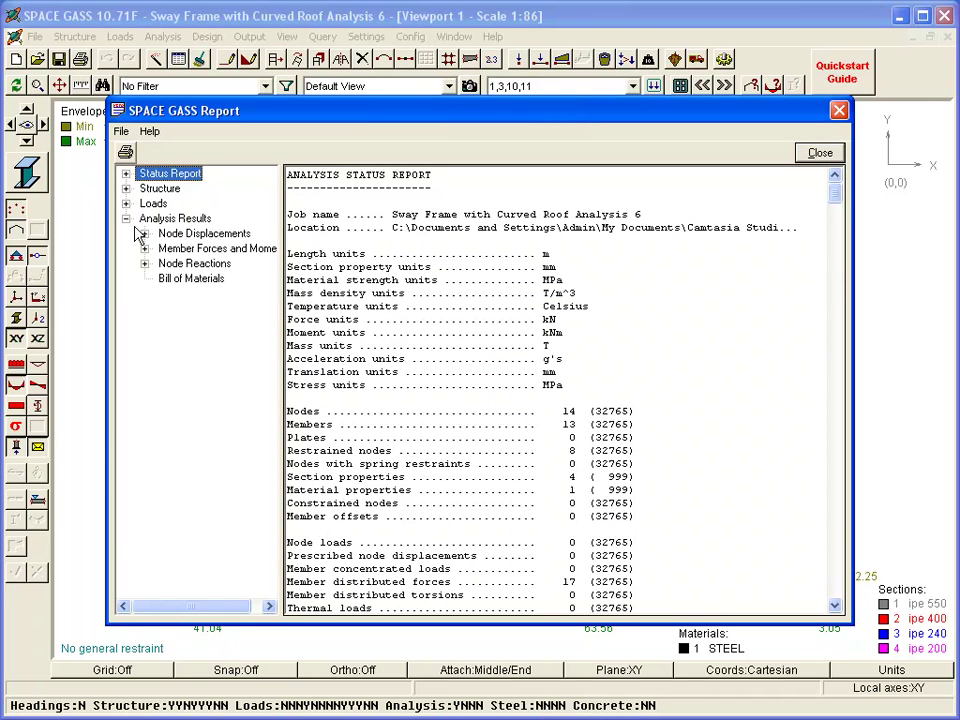
click(194, 265)
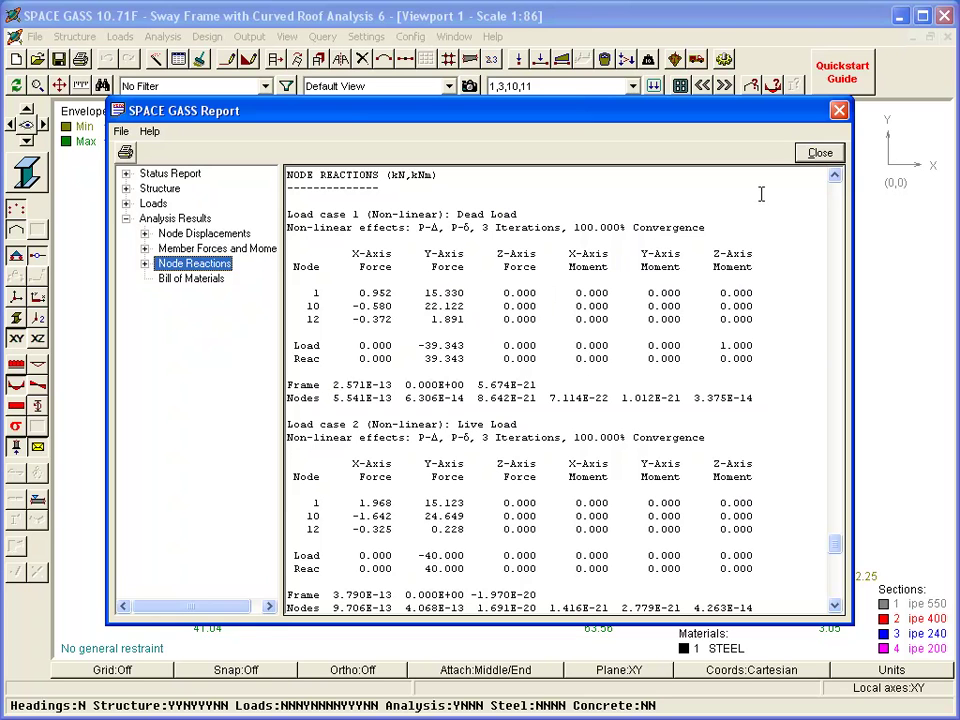
click(820, 154)
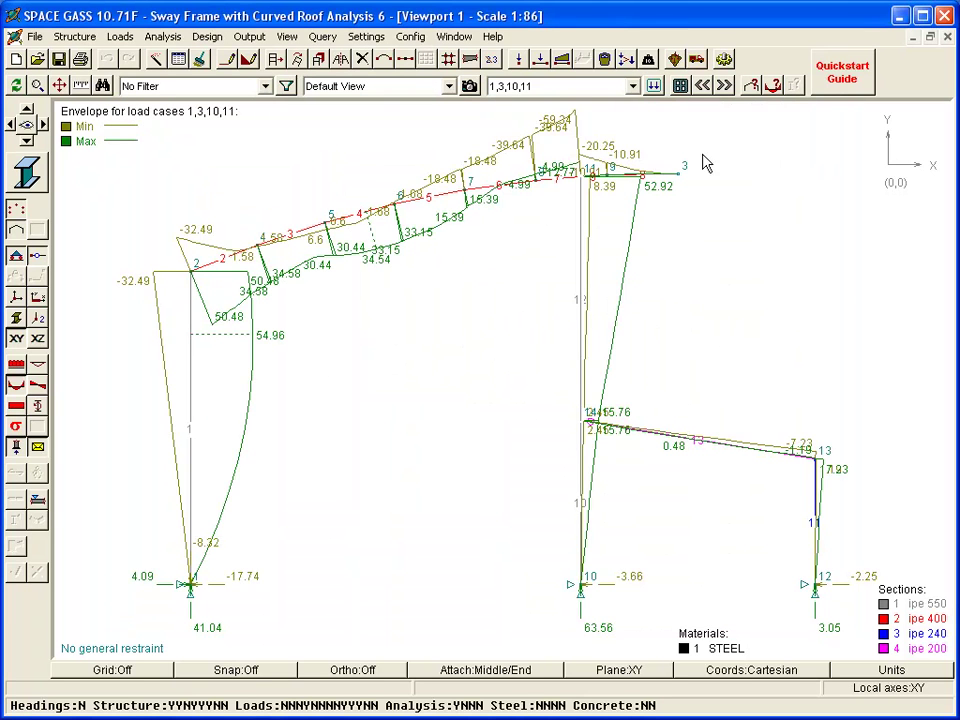
- Generate another text report for viewing with the default content and the output data sorted by Nodes/Elements
click(81, 59)
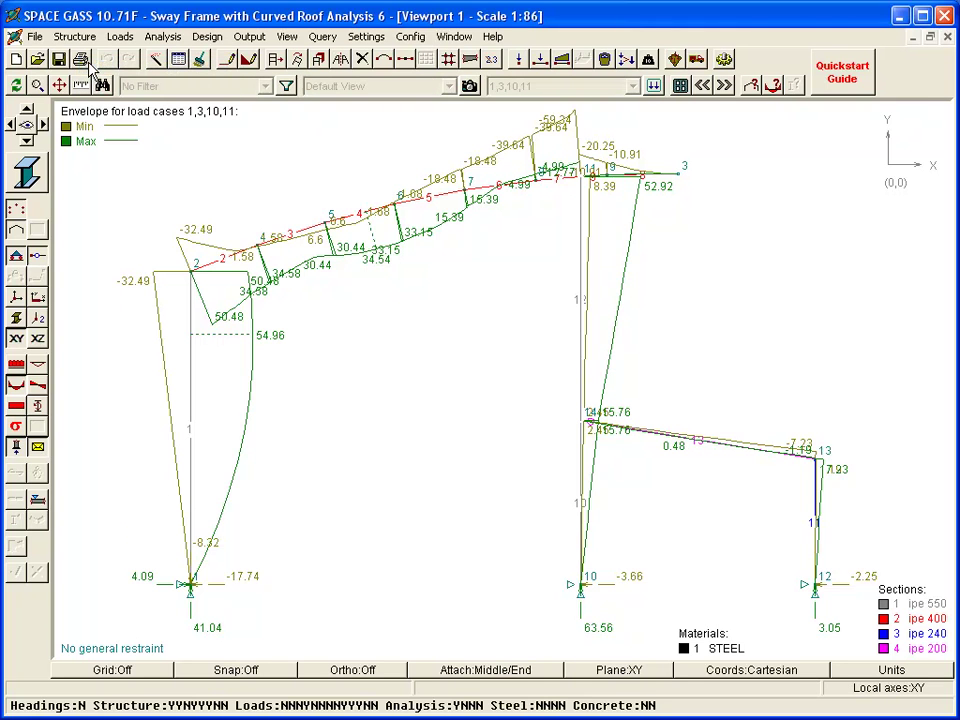
click(130, 64)
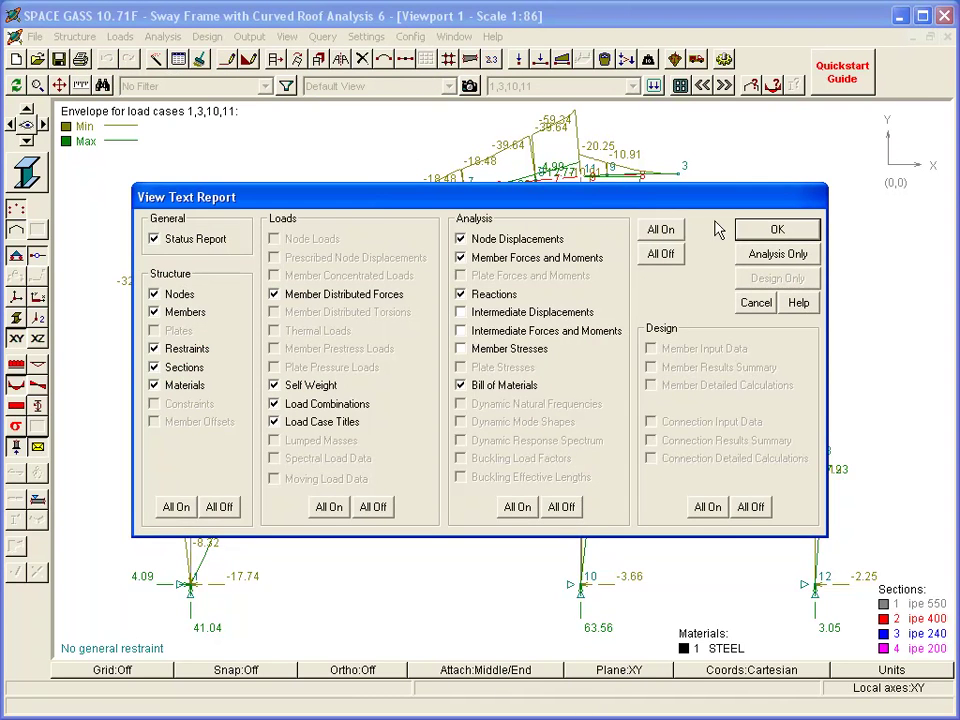
click(756, 237)
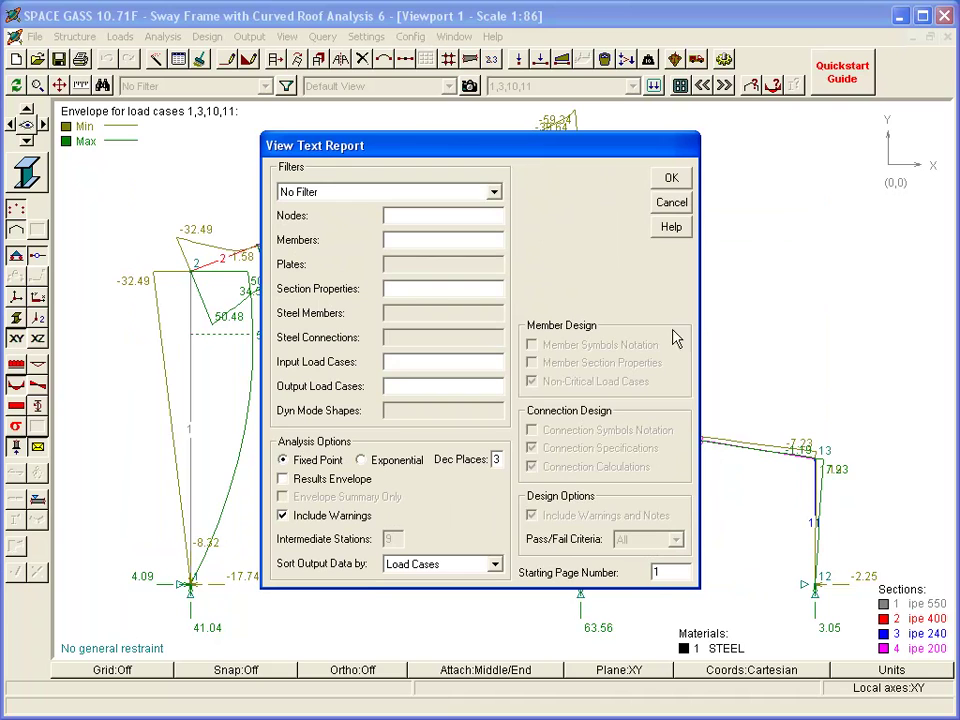
click(493, 566)
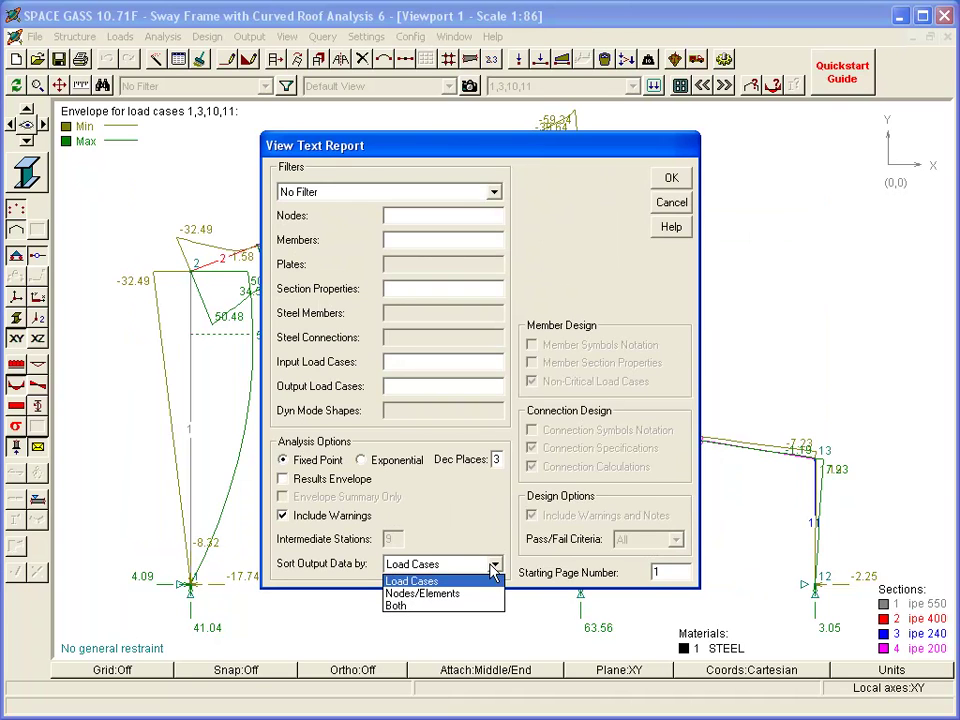
click(489, 591)
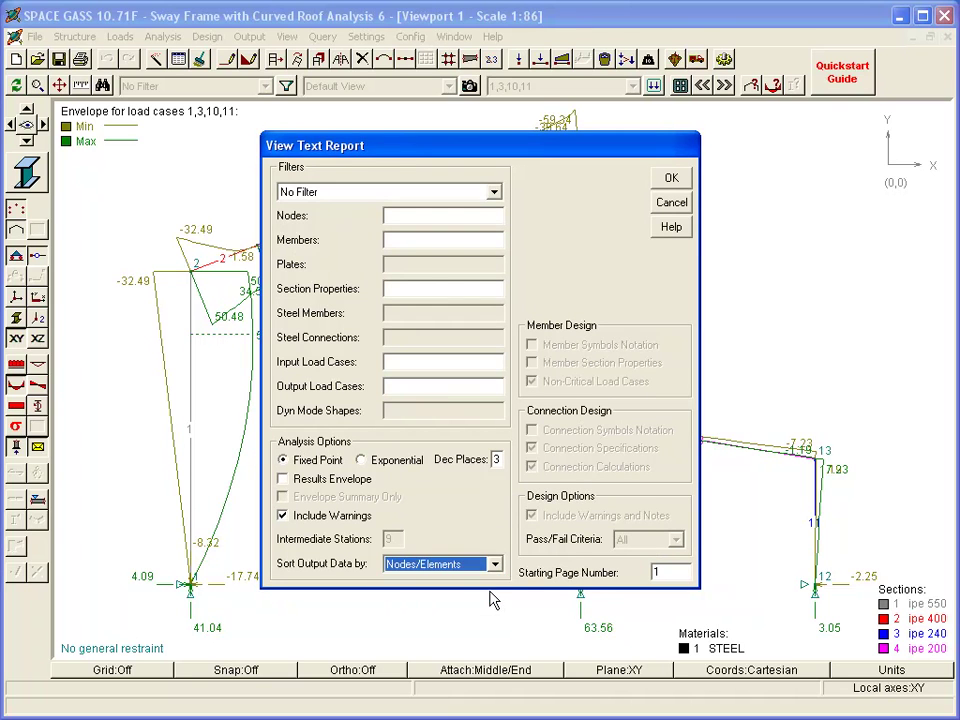
click(681, 186)
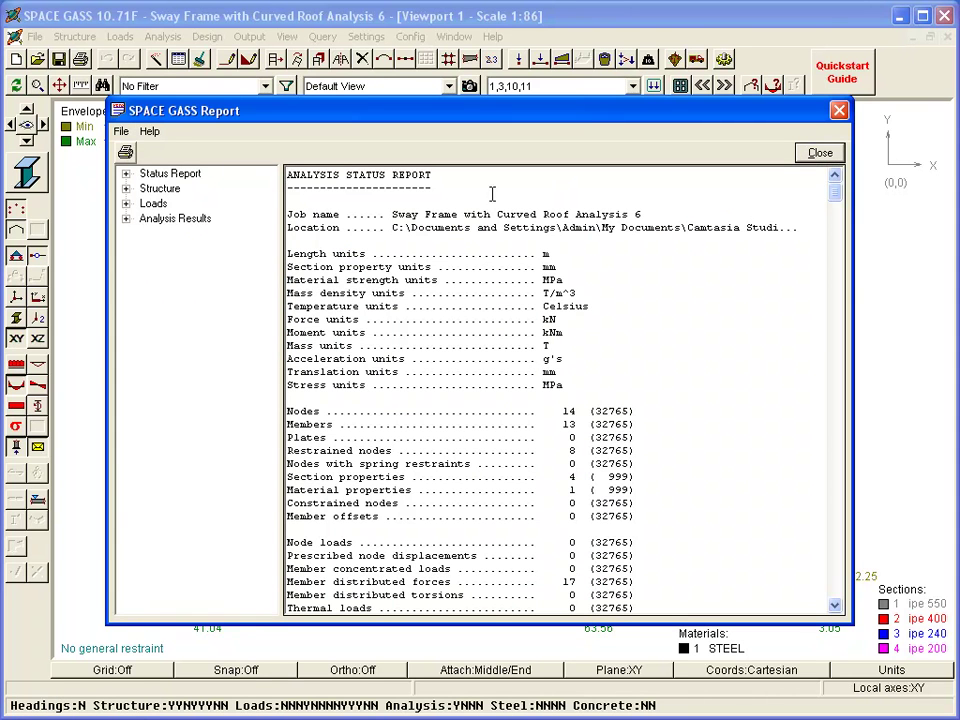
- Examine the node reactions grouped node by node in the sorted report, and close the report
click(126, 219)
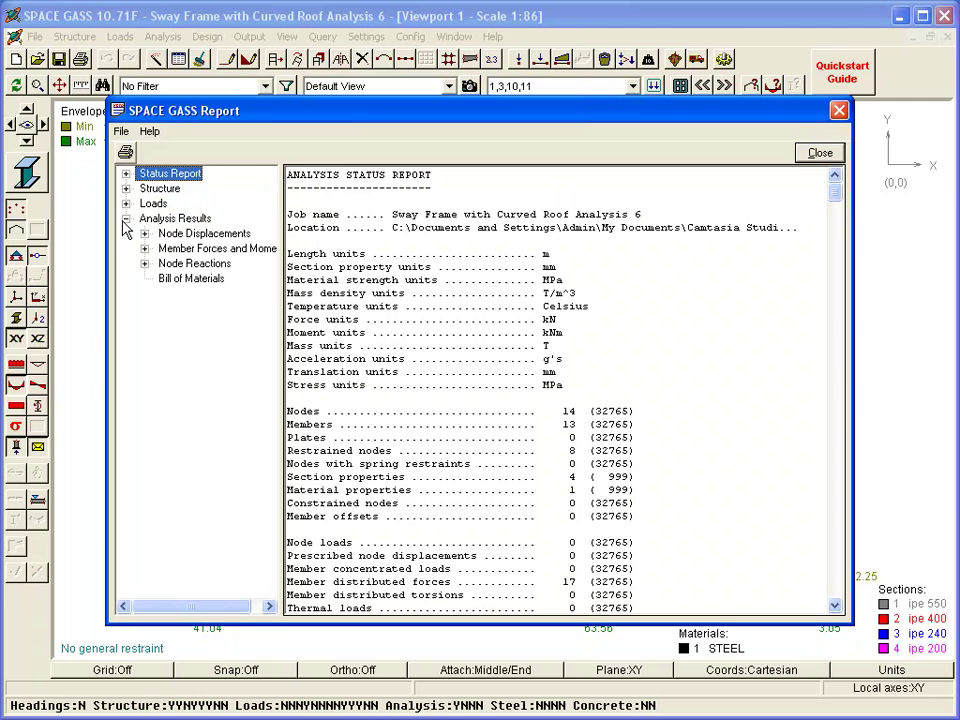
click(185, 266)
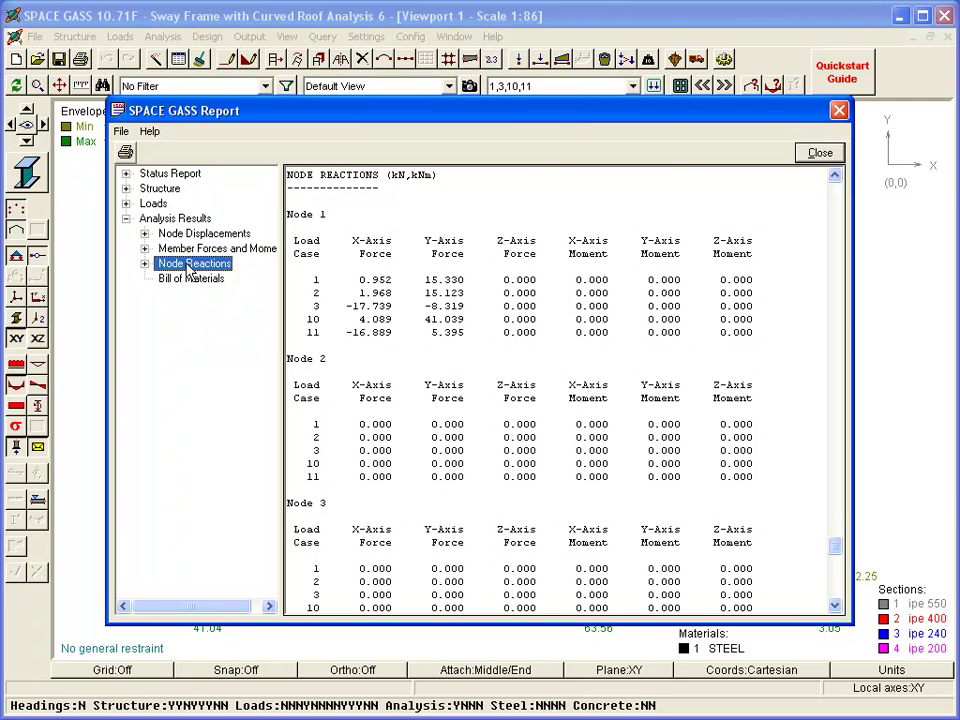
click(822, 154)
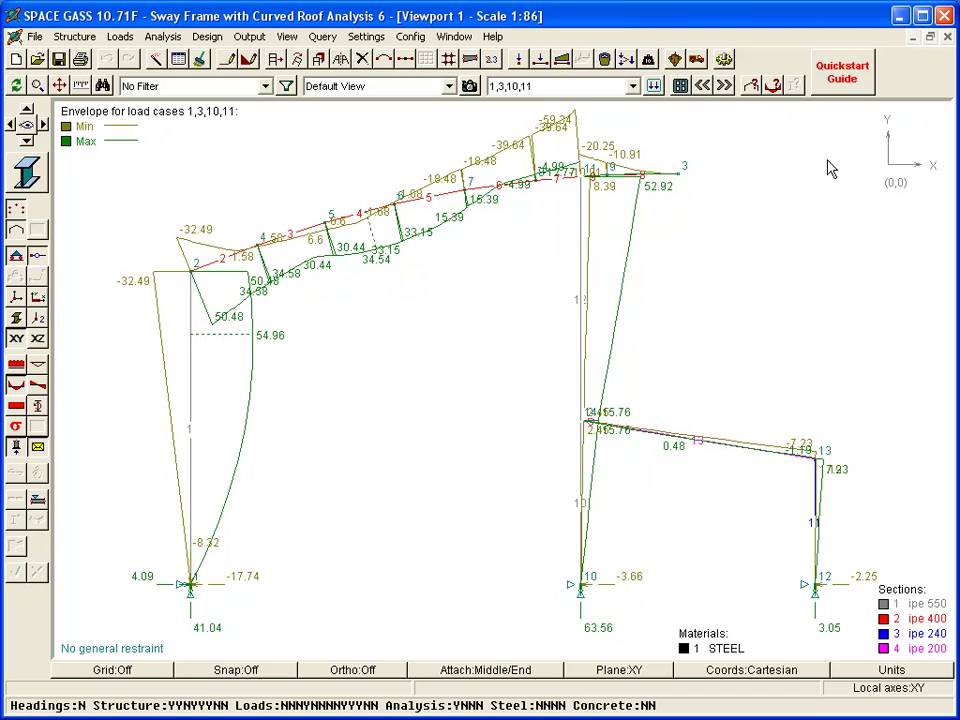
- Query the analysis results of column member 12 for all load cases
click(582, 275)
right_click(580, 268)
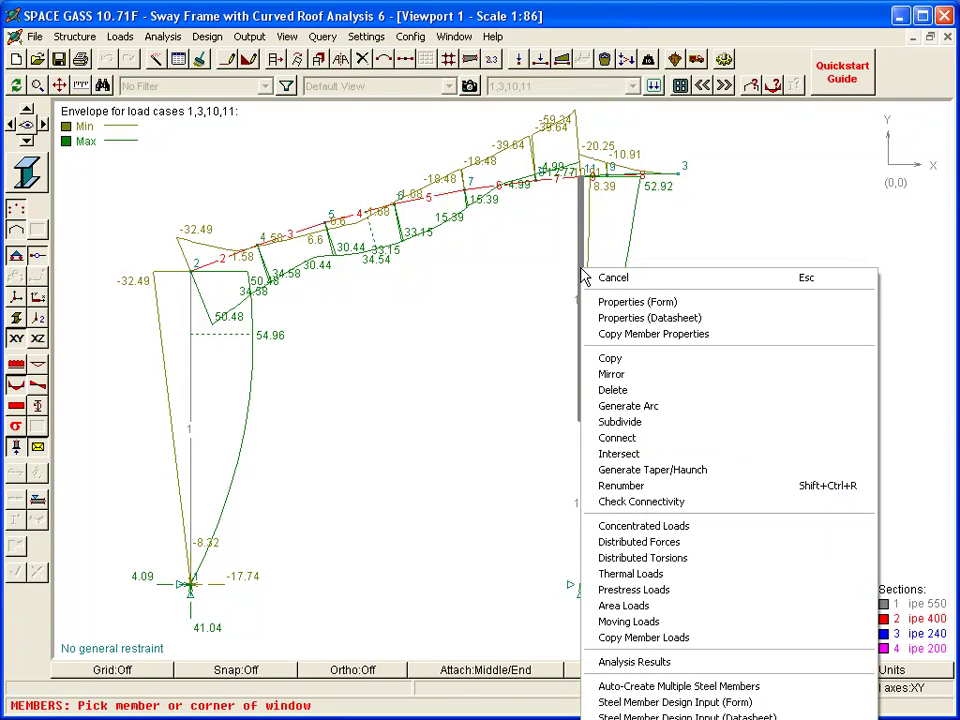
click(594, 661)
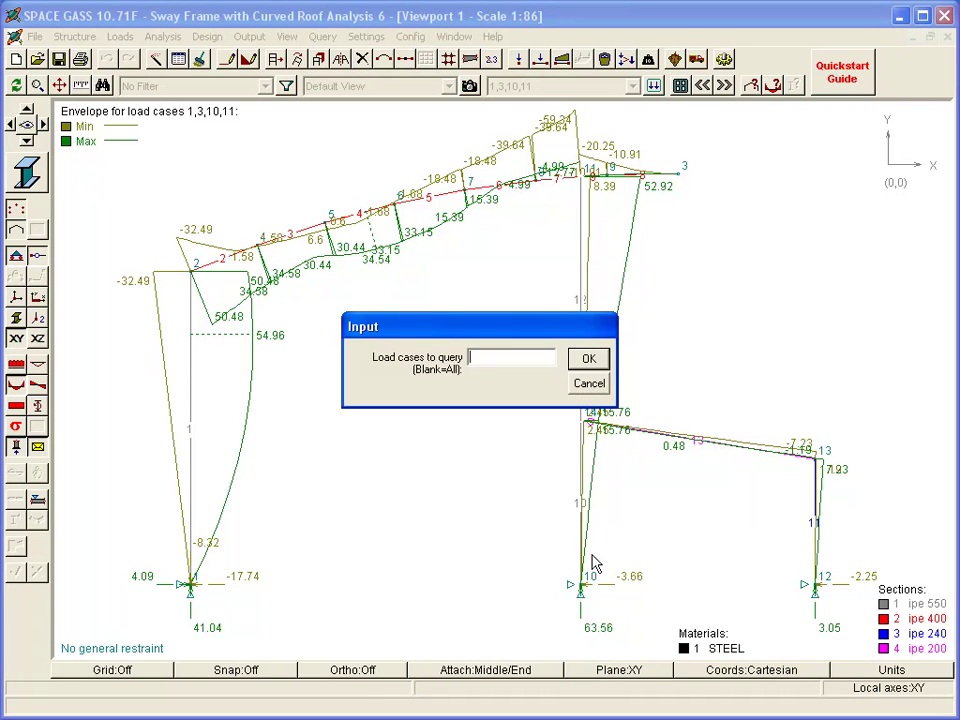
click(603, 362)
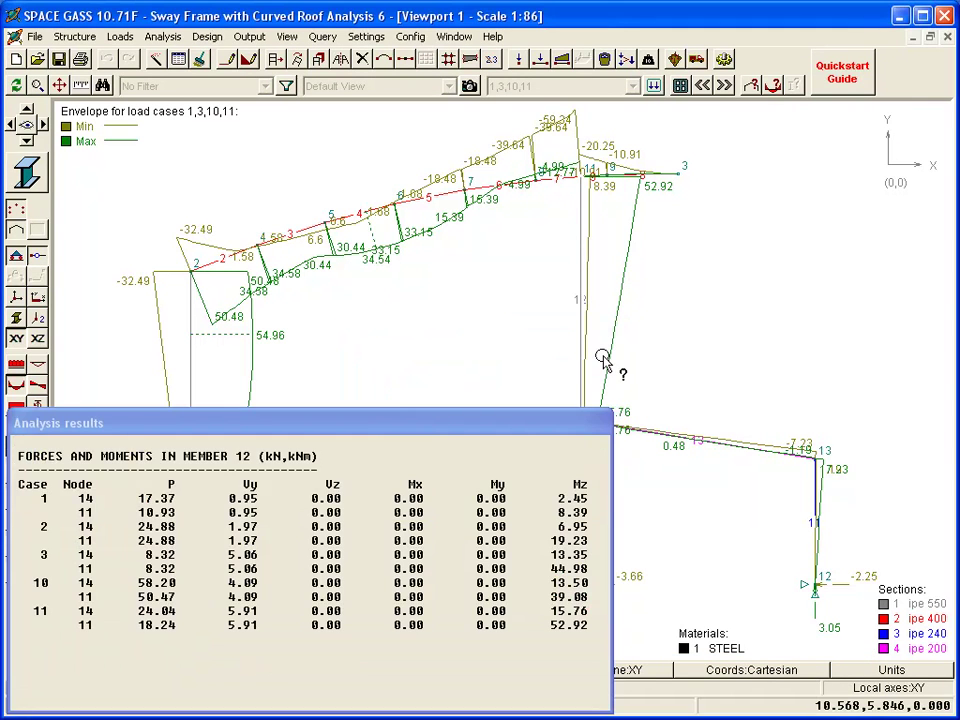
- Query the forces and moments in members 13 and 11 and the displacements and reactions at node 12, and end the query
click(733, 445)
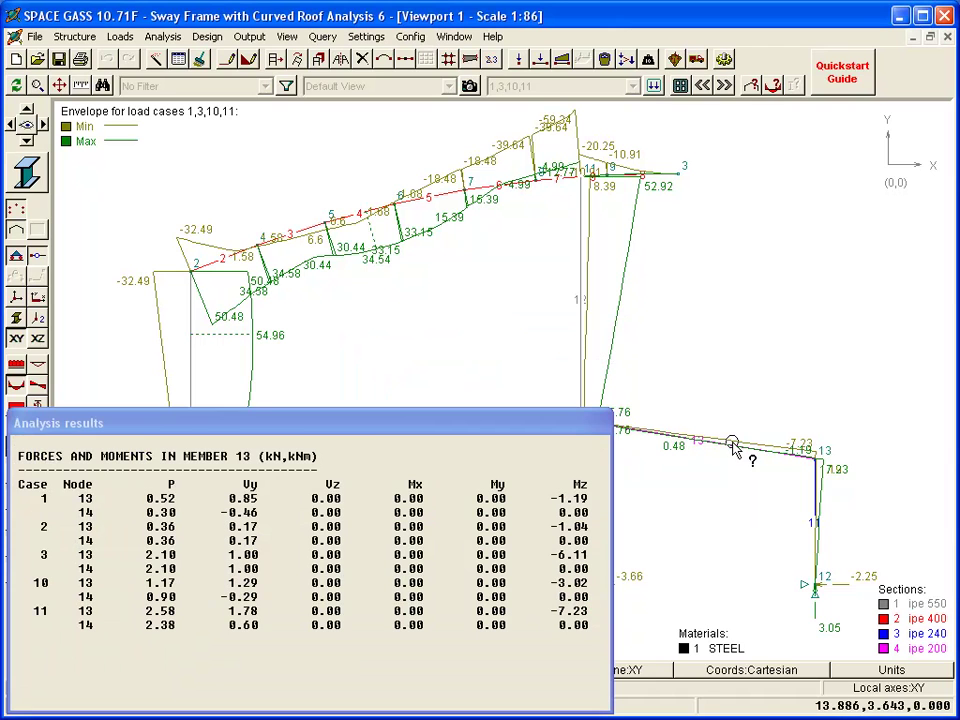
click(812, 497)
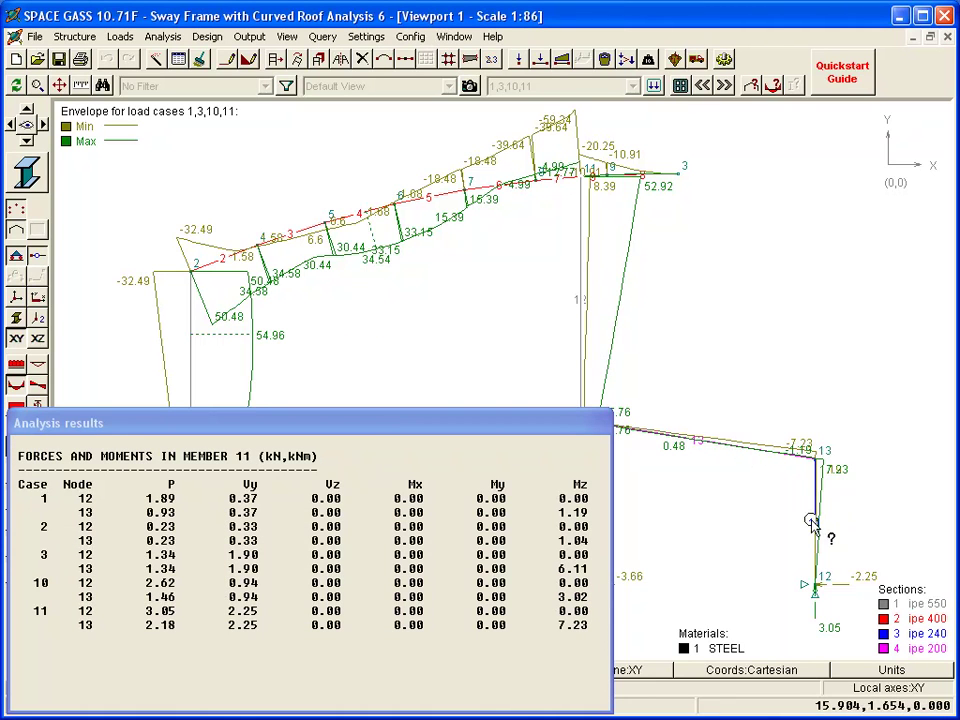
click(814, 586)
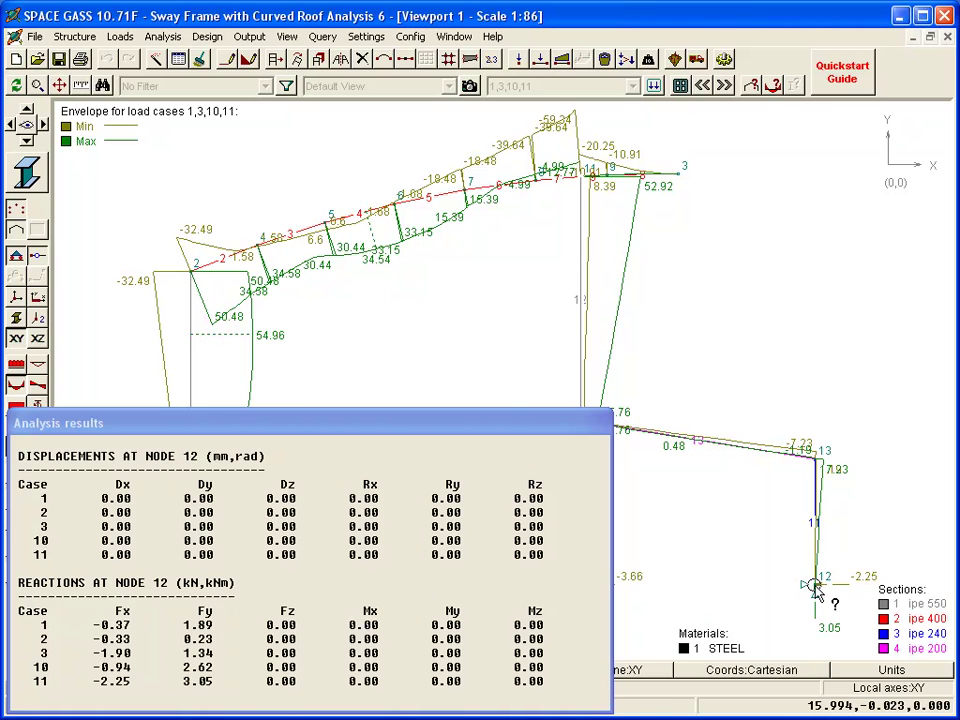
key(Escape)
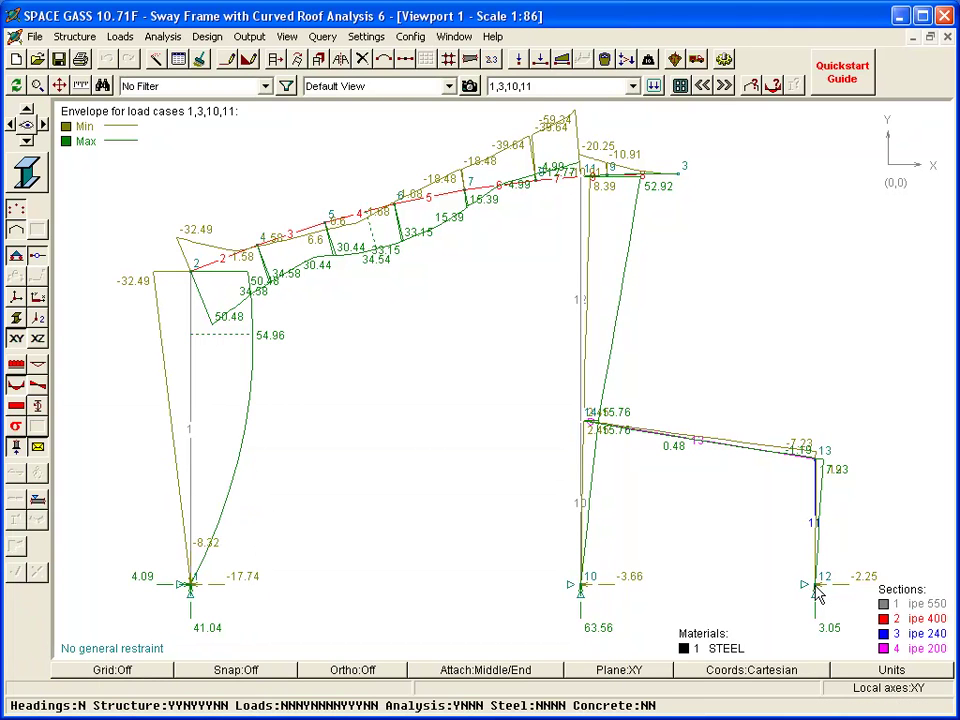